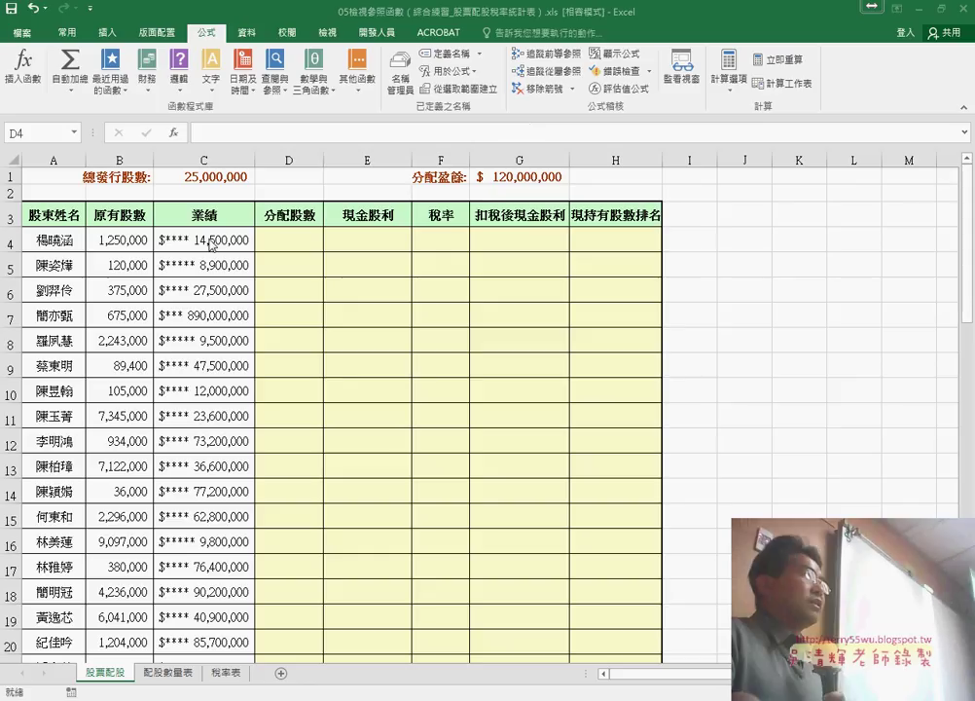
- Check the performance value in C4, then switch to the 配股數量表 allotment sheet
click(219, 240)
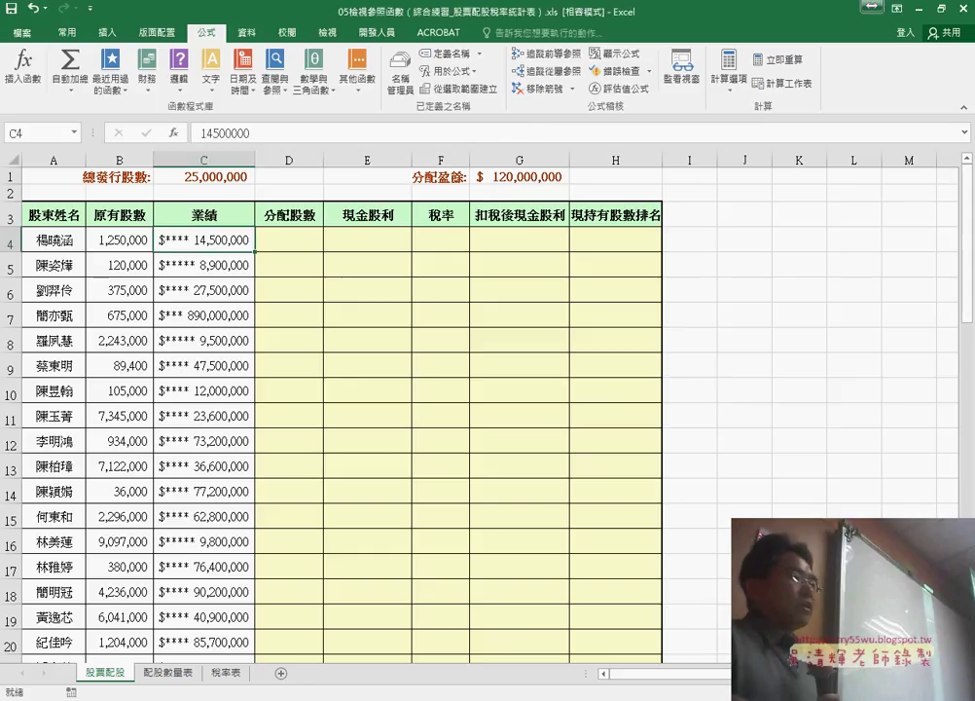
click(250, 502)
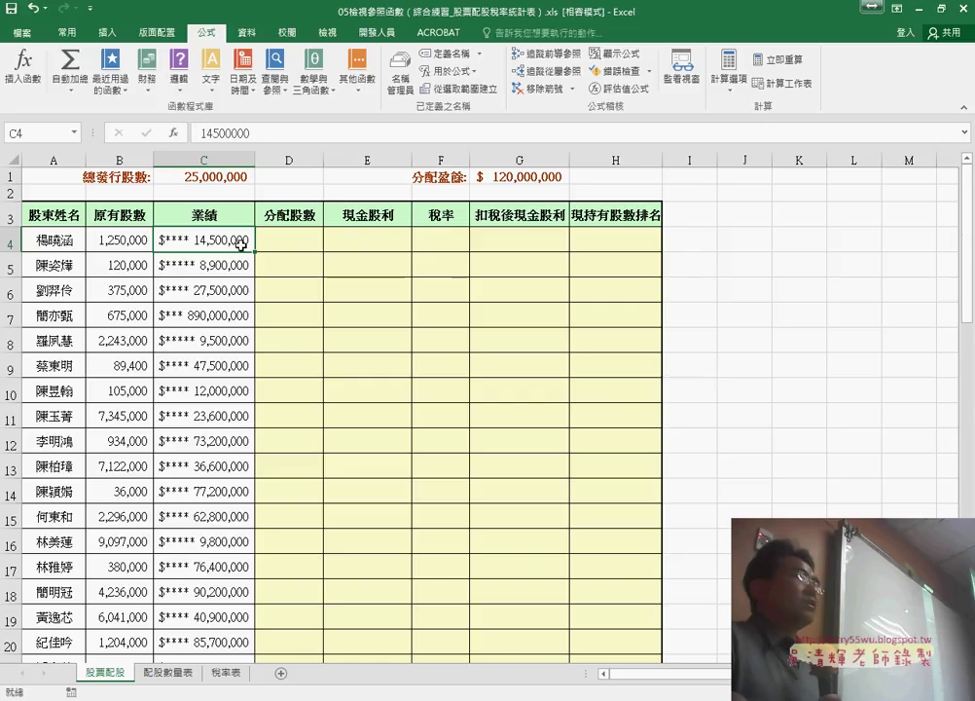
- Review the 1,000 to 2,000 萬 bracket row on 配股數量表, then return to 股票配股
click(183, 673)
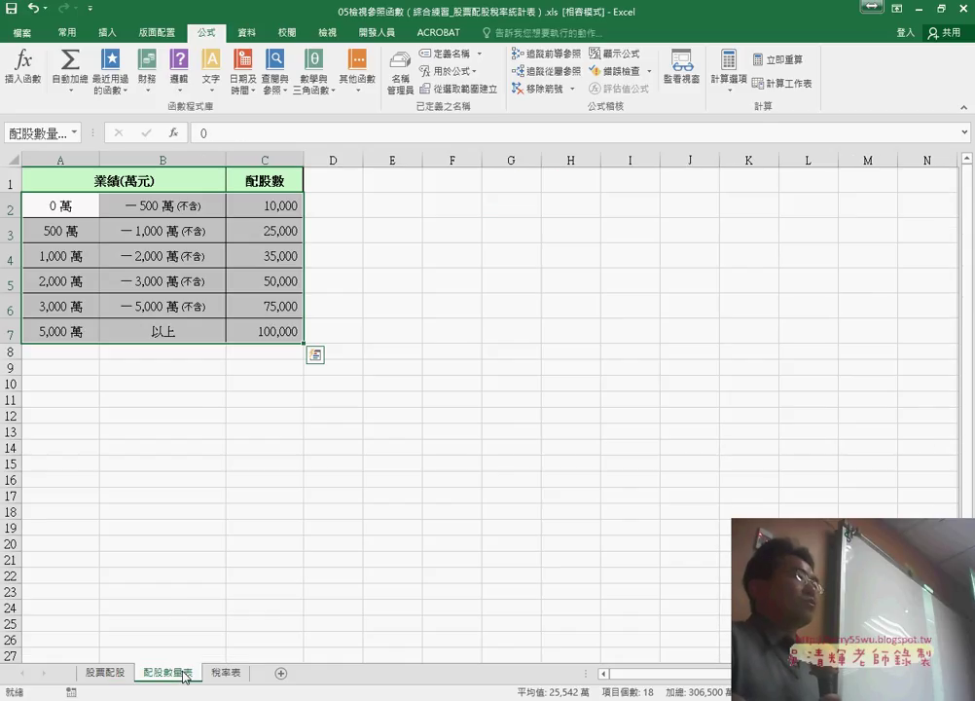
drag(60, 257, 258, 255)
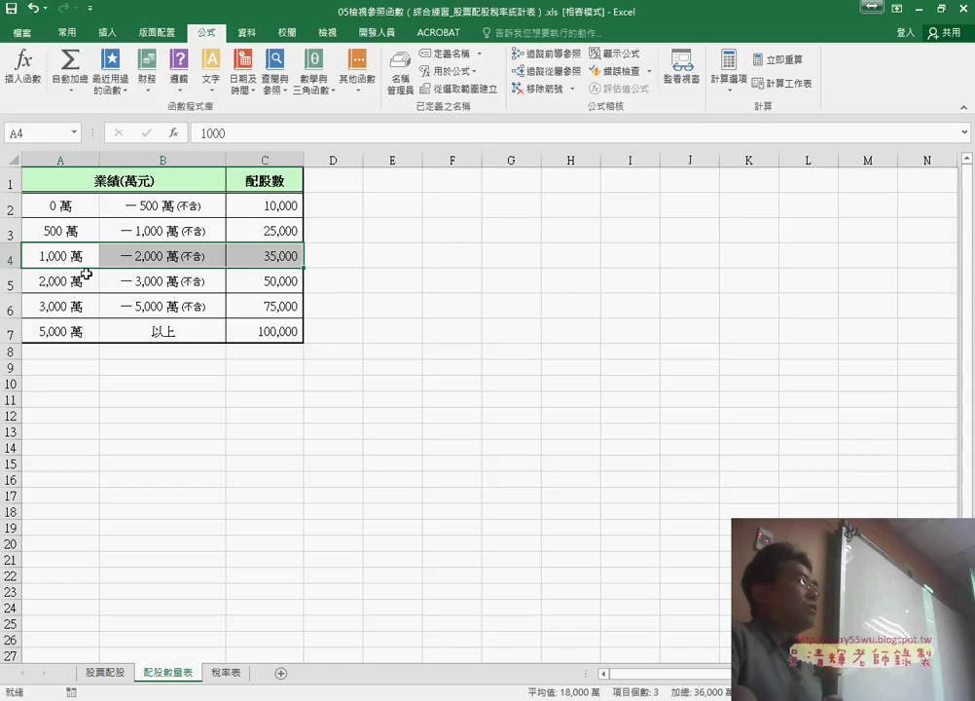
click(129, 185)
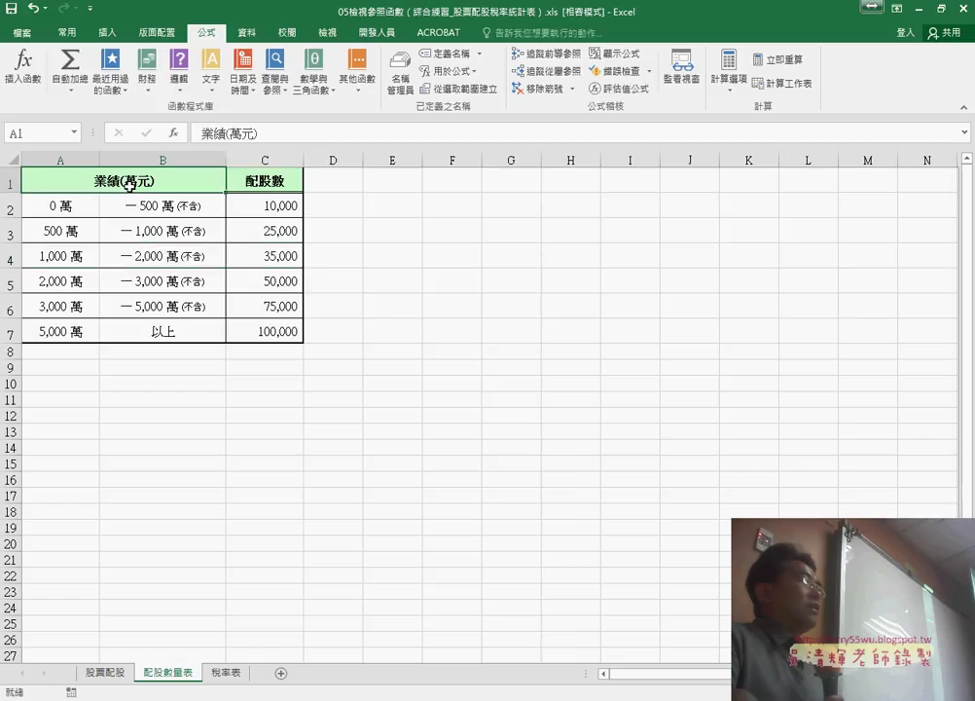
click(105, 672)
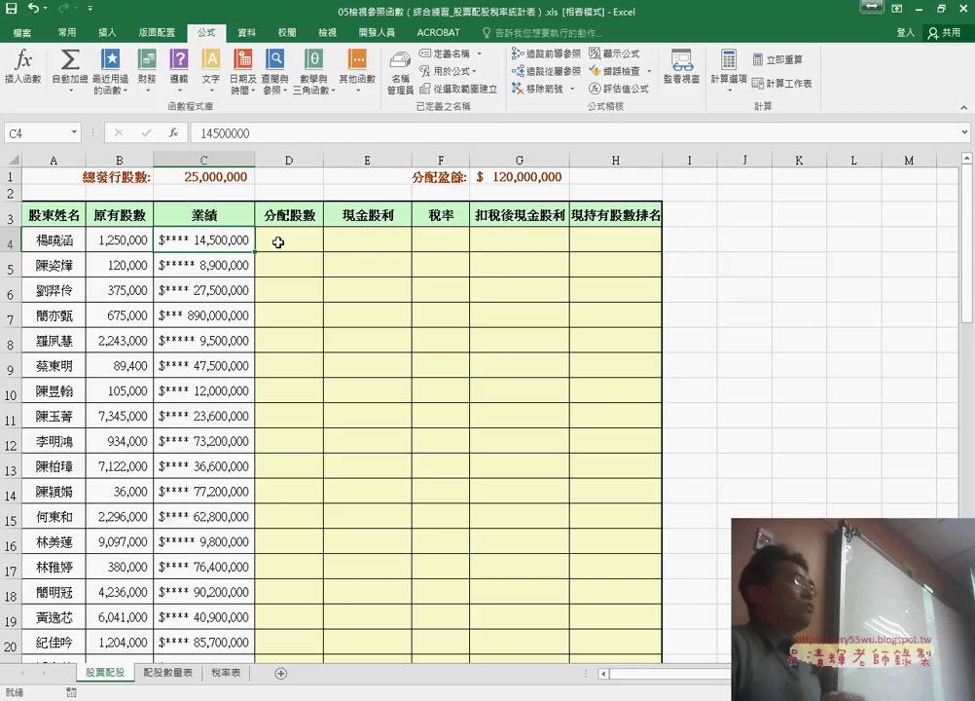
- Start a VLOOKUP in D4 with C4/10000 as the lookup value
click(278, 242)
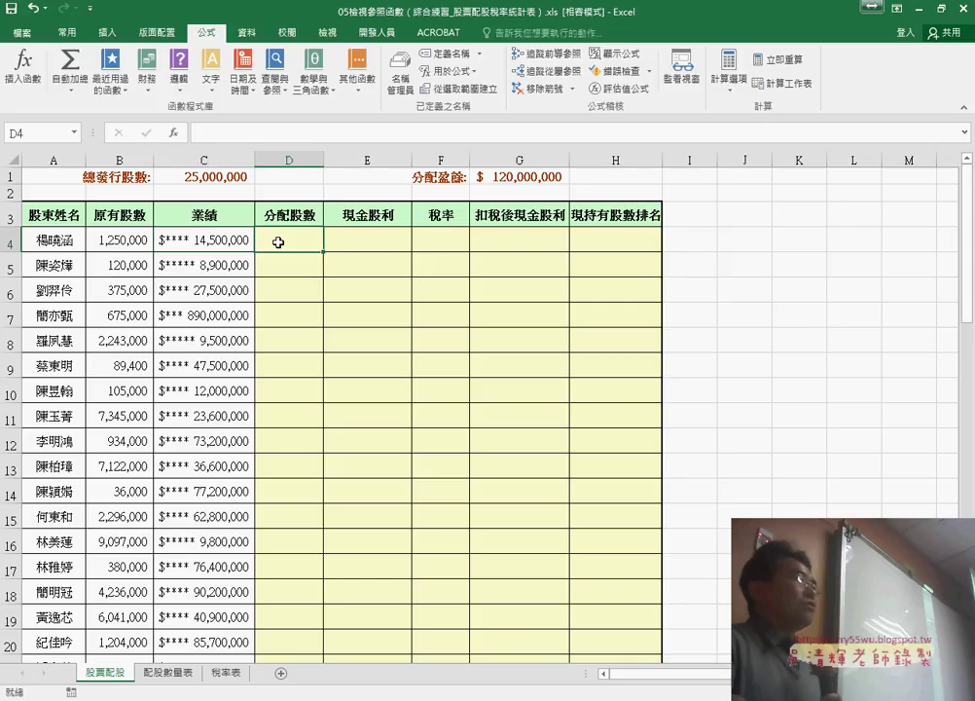
click(173, 134)
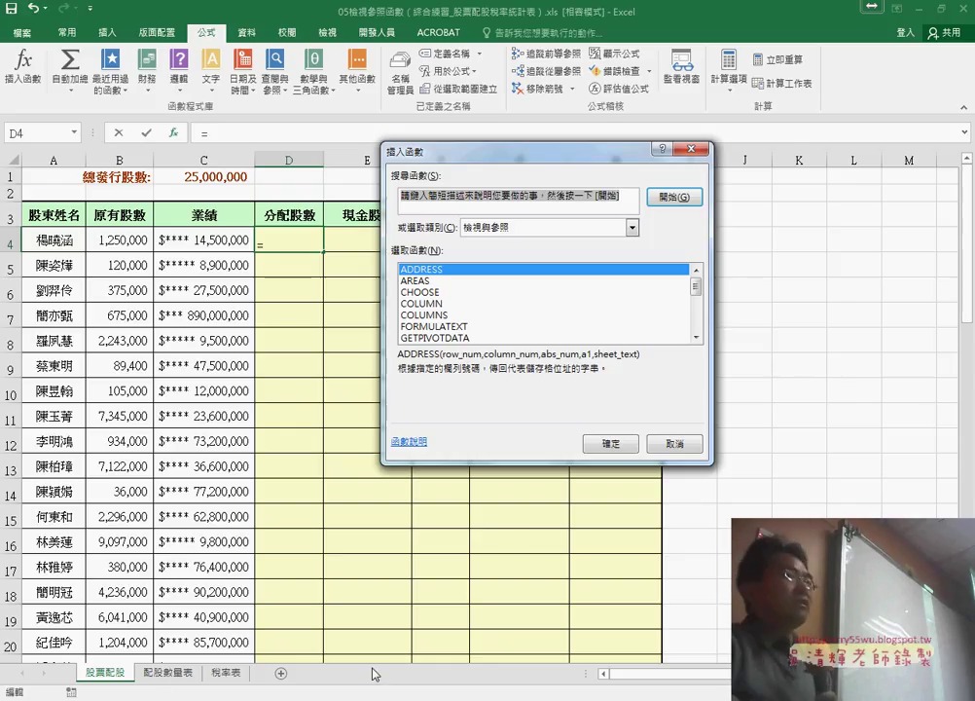
scroll(433, 331, down, 4)
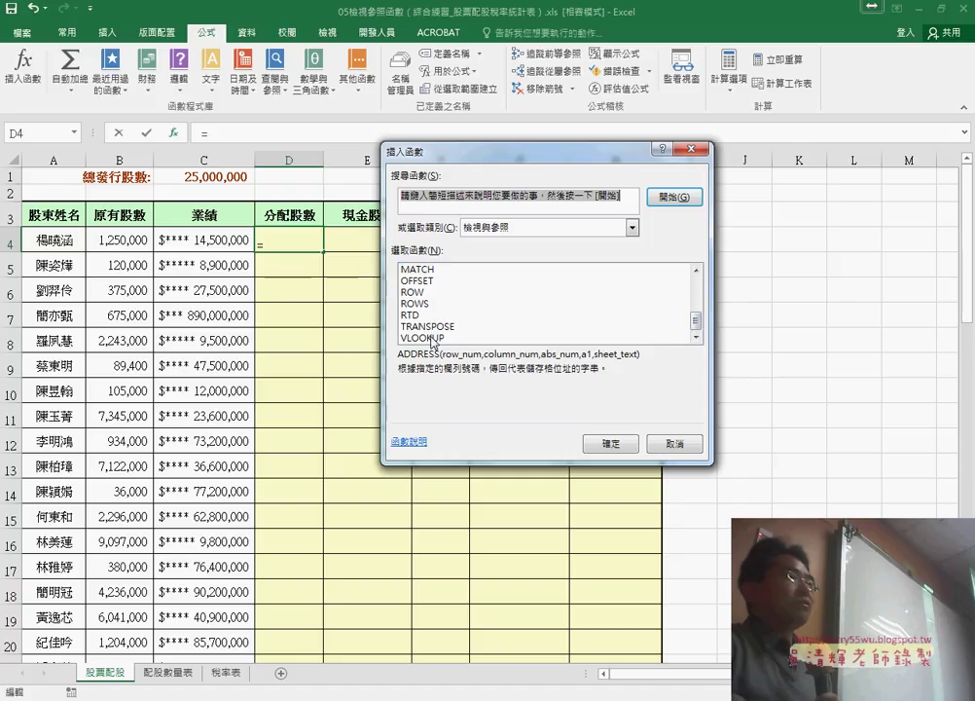
double_click(431, 338)
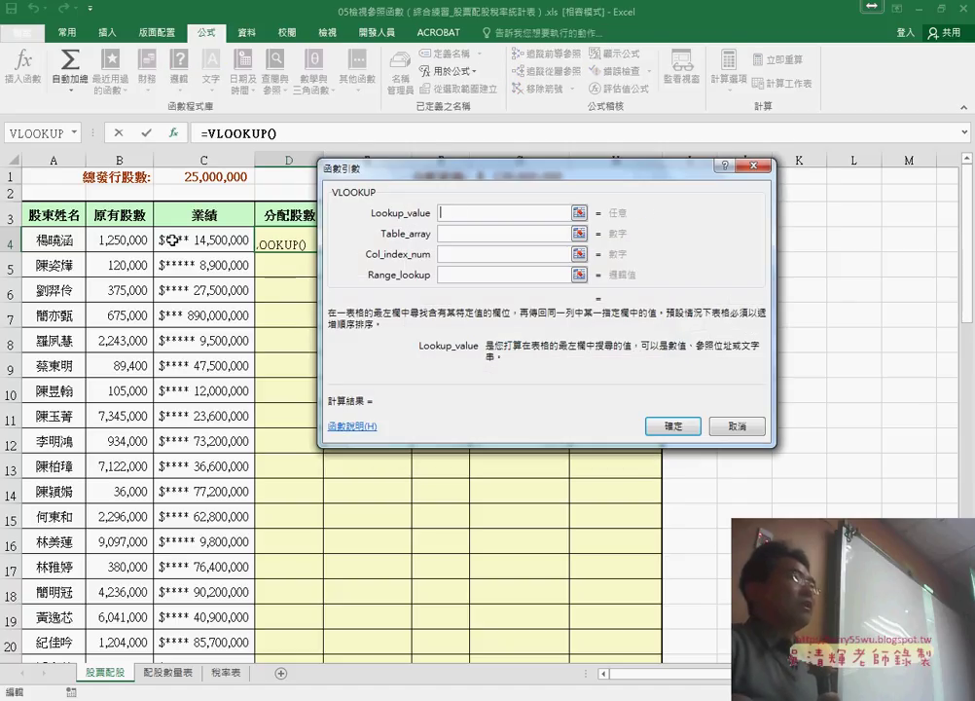
click(171, 239)
text(/)
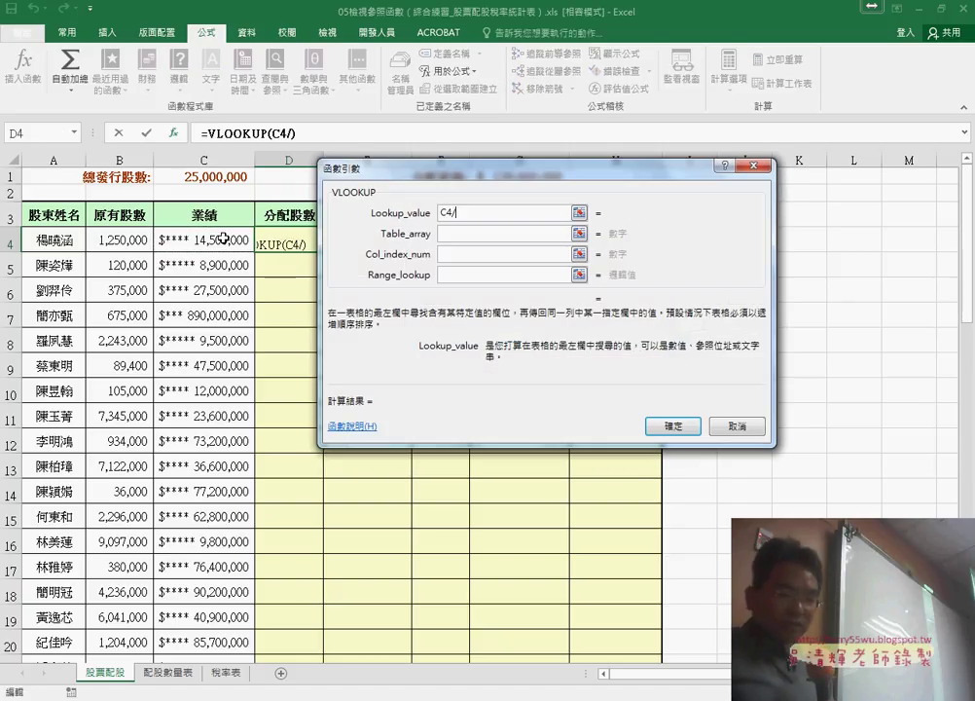
text(10000)
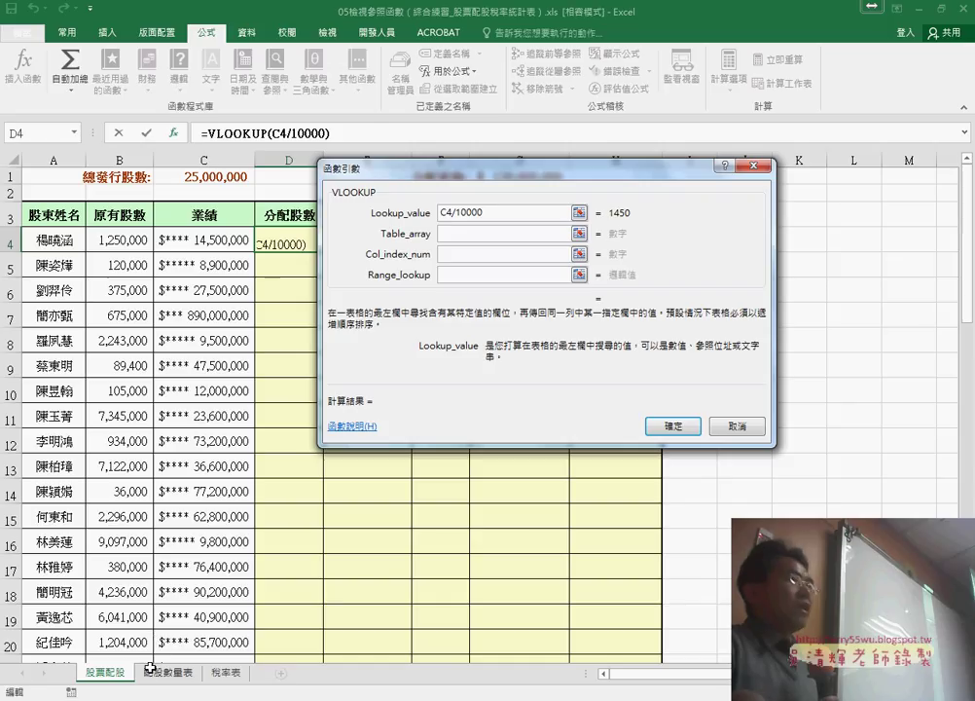
- Set the VLOOKUP table array to the defined name 配股數量表
click(444, 233)
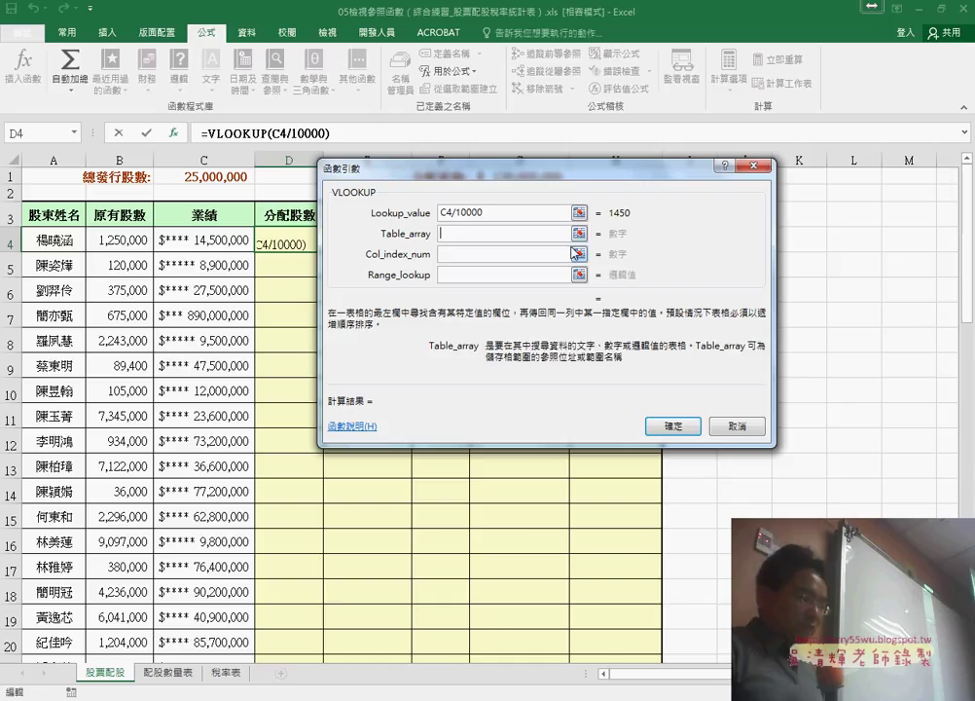
key(F3)
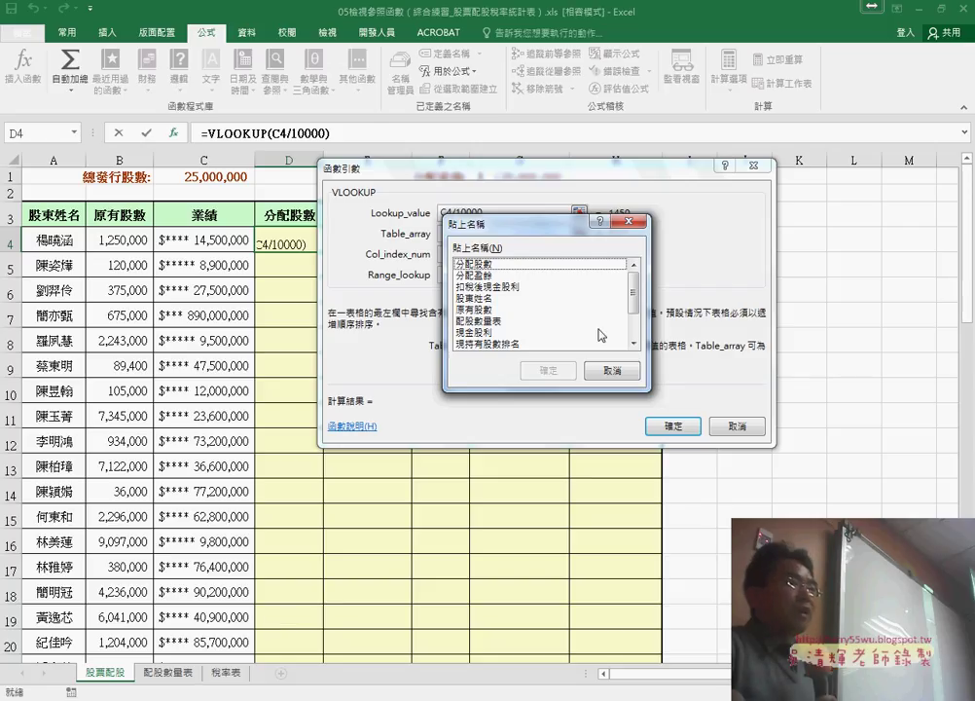
double_click(496, 322)
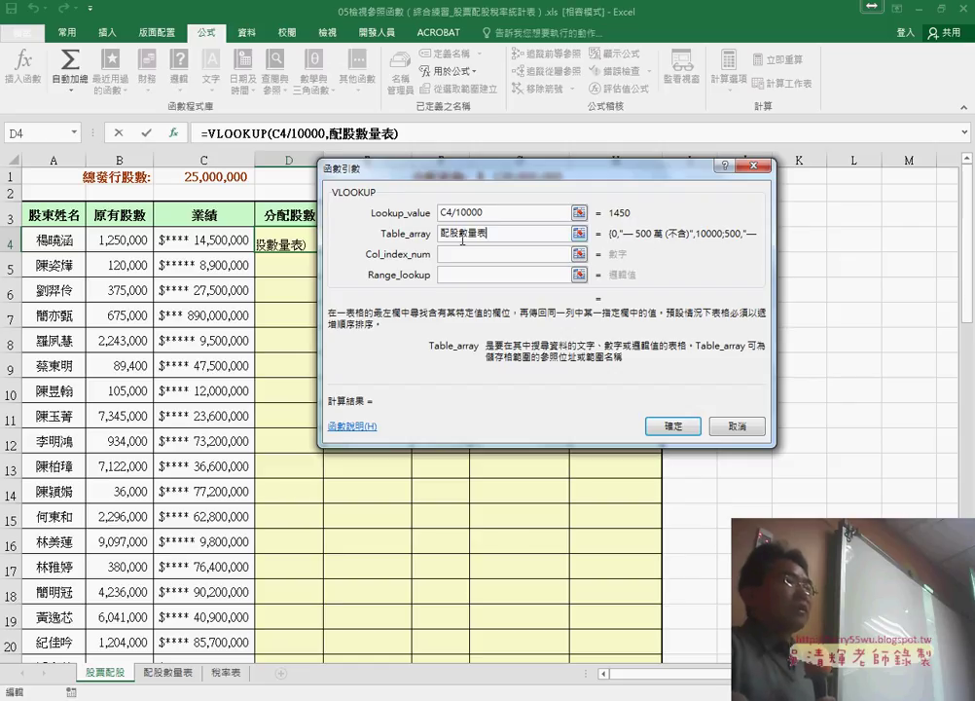
click(457, 258)
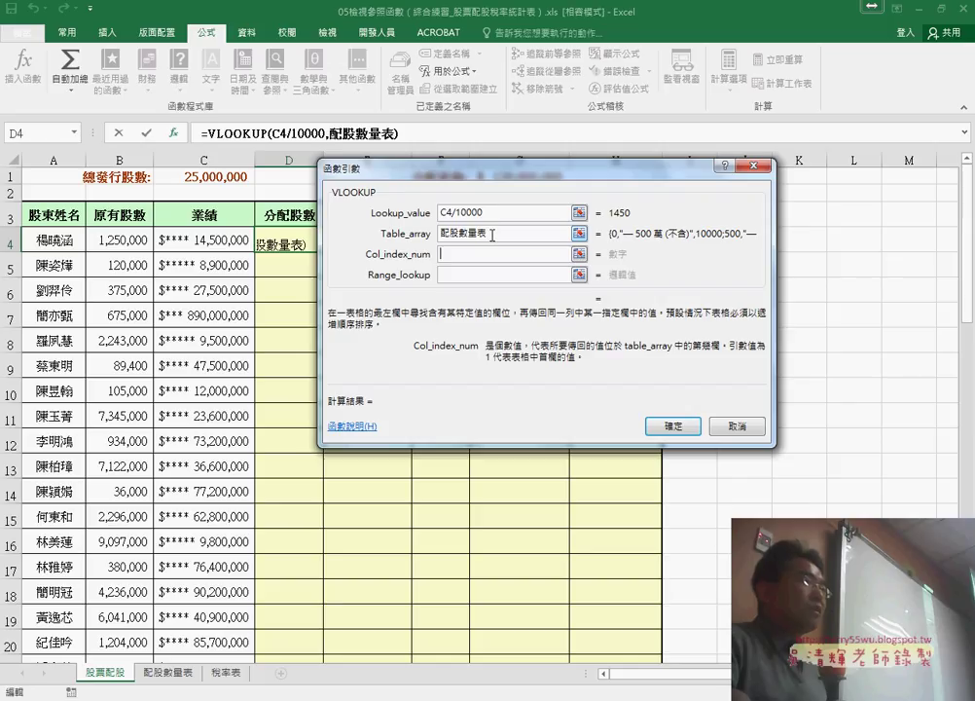
drag(486, 168, 592, 165)
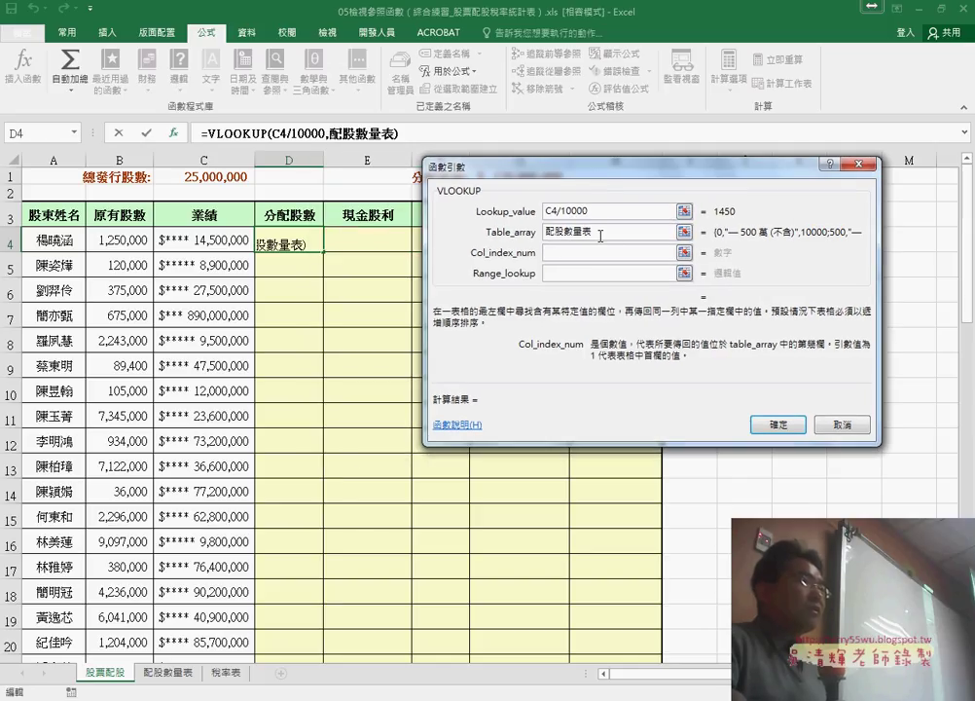
- Finish D4's VLOOKUP with column 3 and match type 1, returning 35,000 shares
click(601, 236)
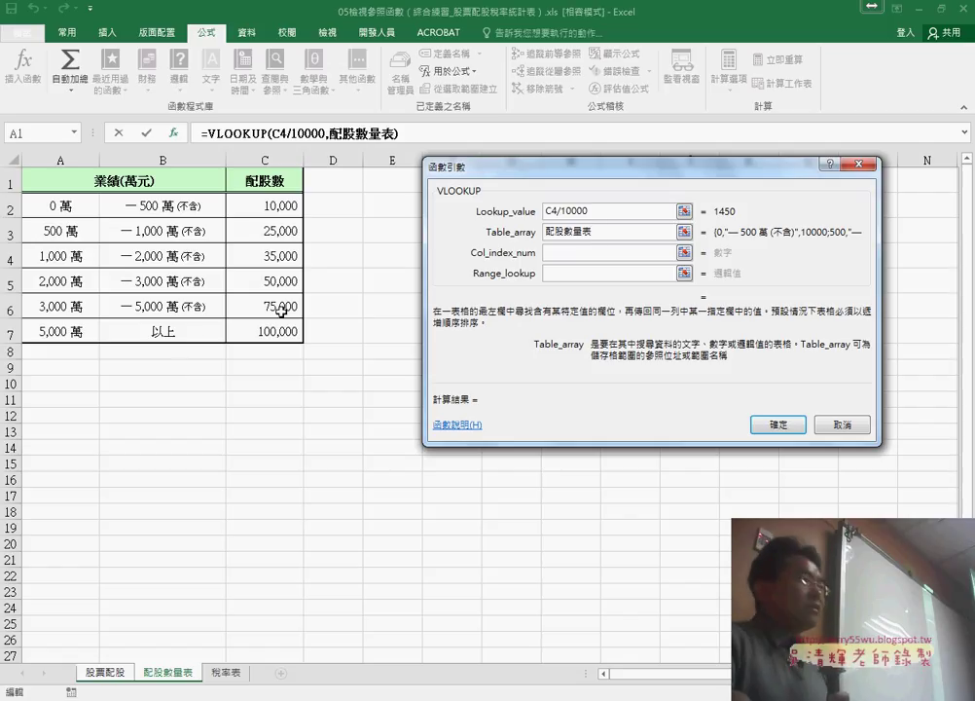
click(565, 254)
text(3)
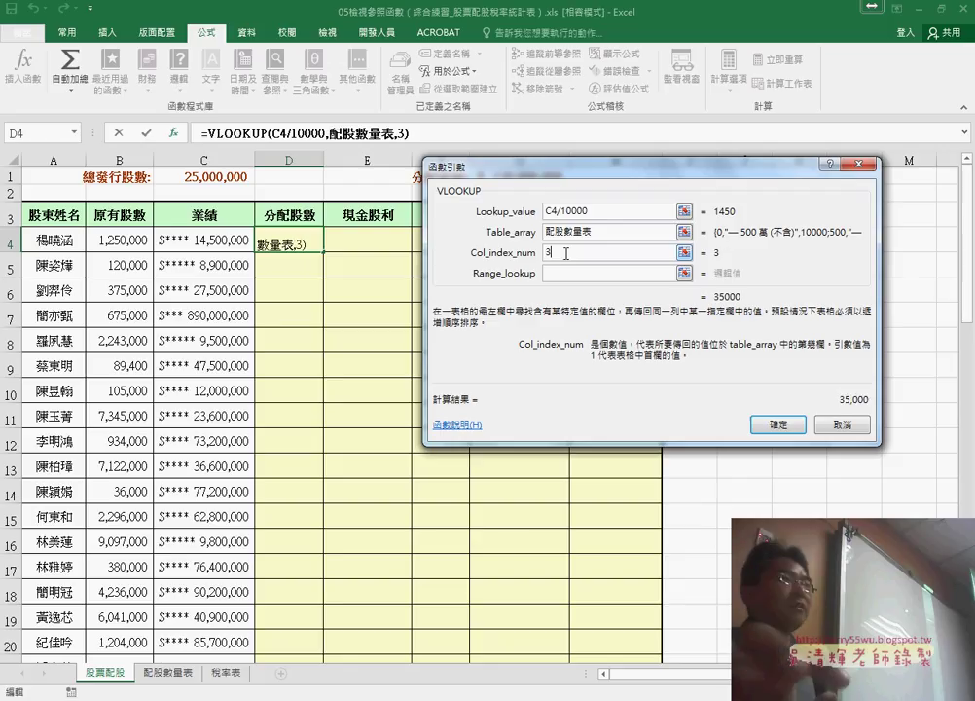
click(573, 274)
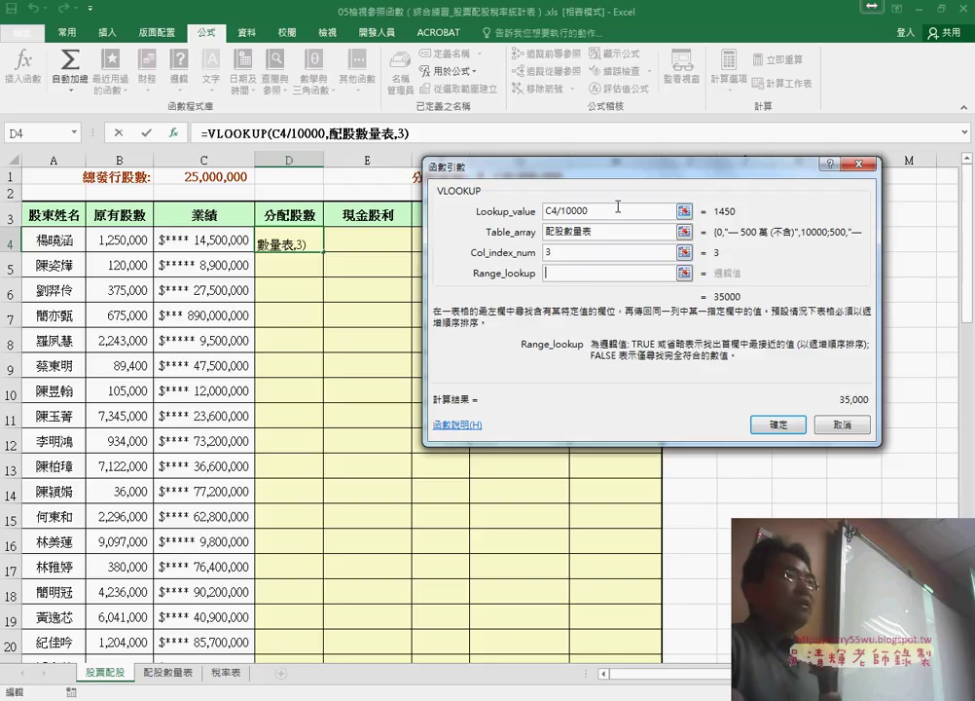
click(597, 232)
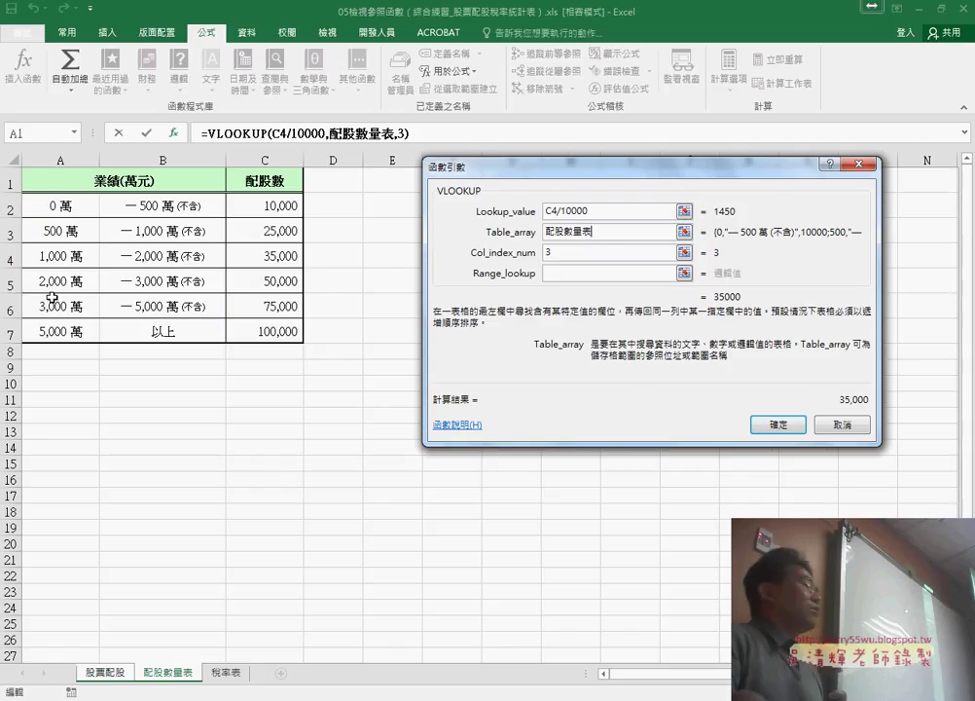
click(564, 274)
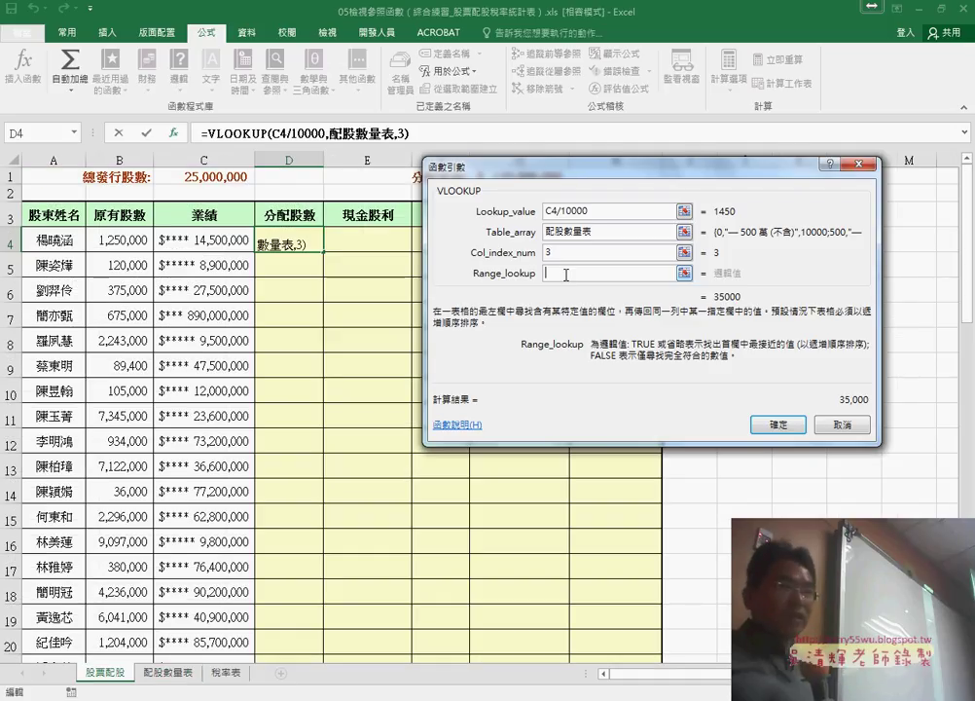
text(1)
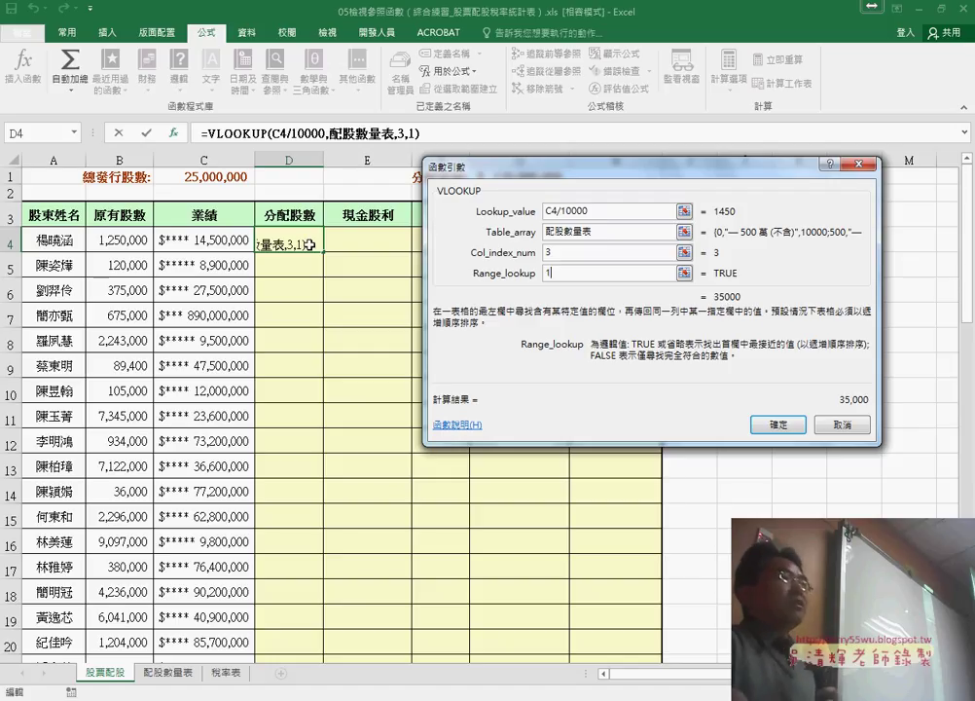
click(785, 428)
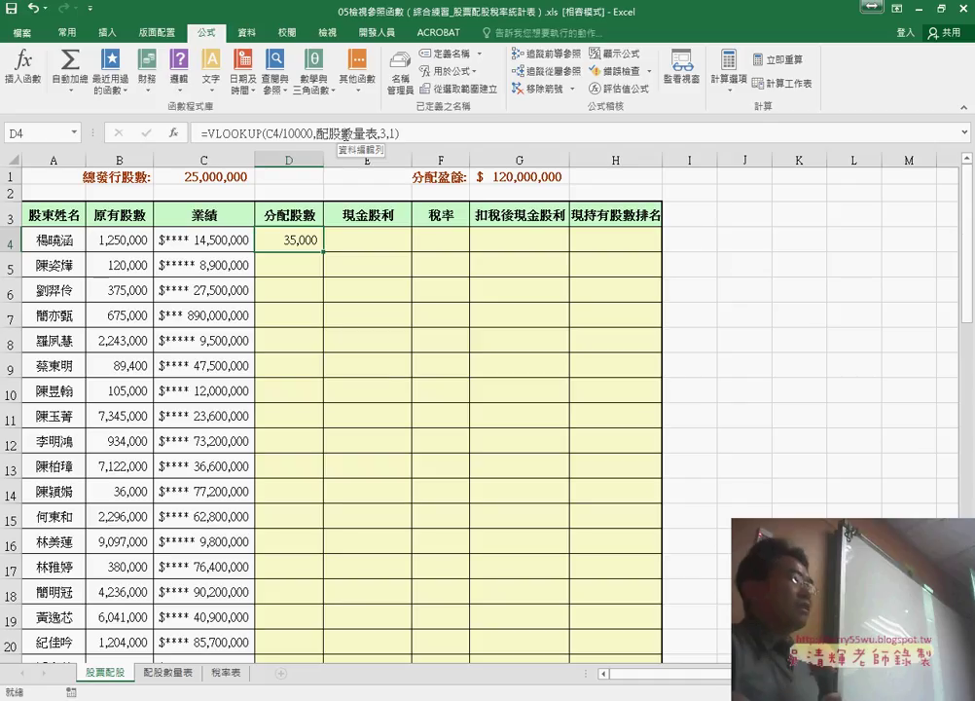
- Fill D4's formula down, select E4, and switch to the 05檢視與參照函數練習 workbook
double_click(322, 254)
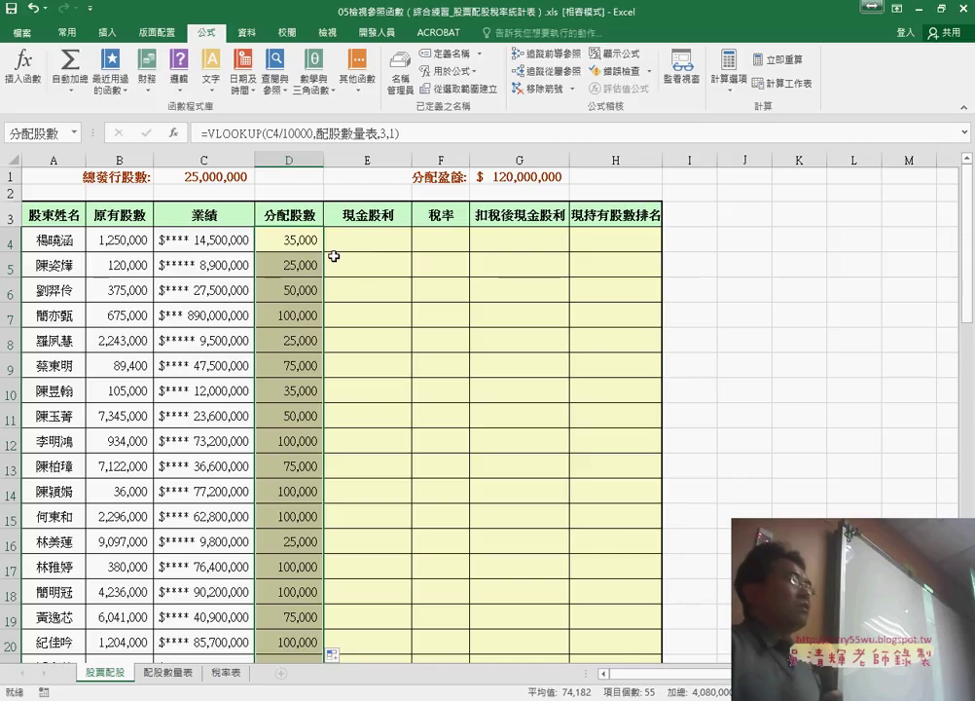
click(349, 243)
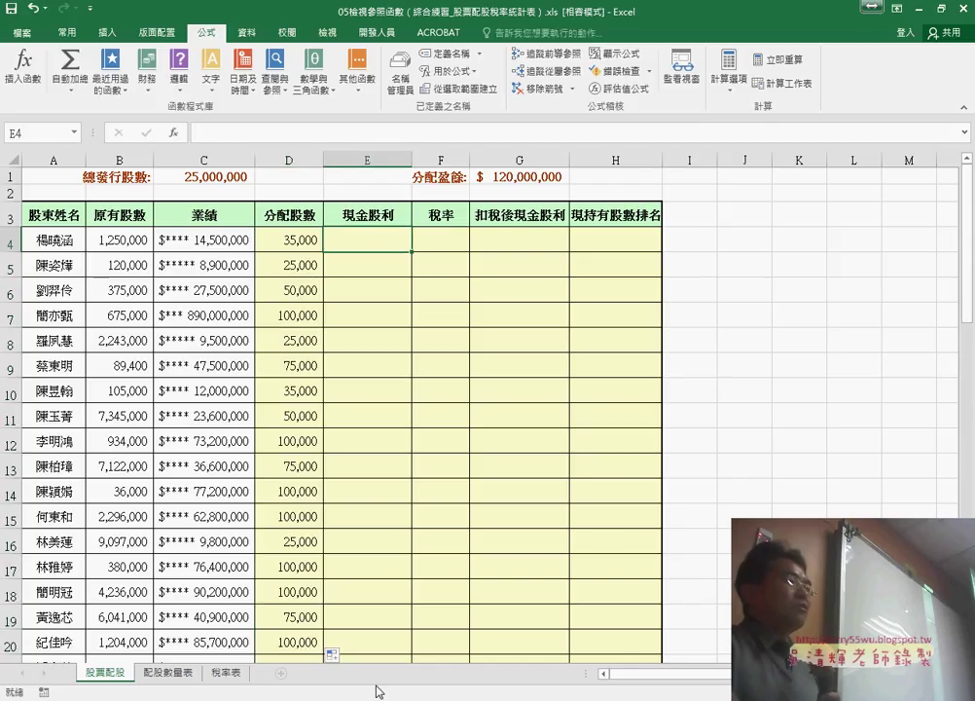
mouse_move(378, 691)
click(309, 637)
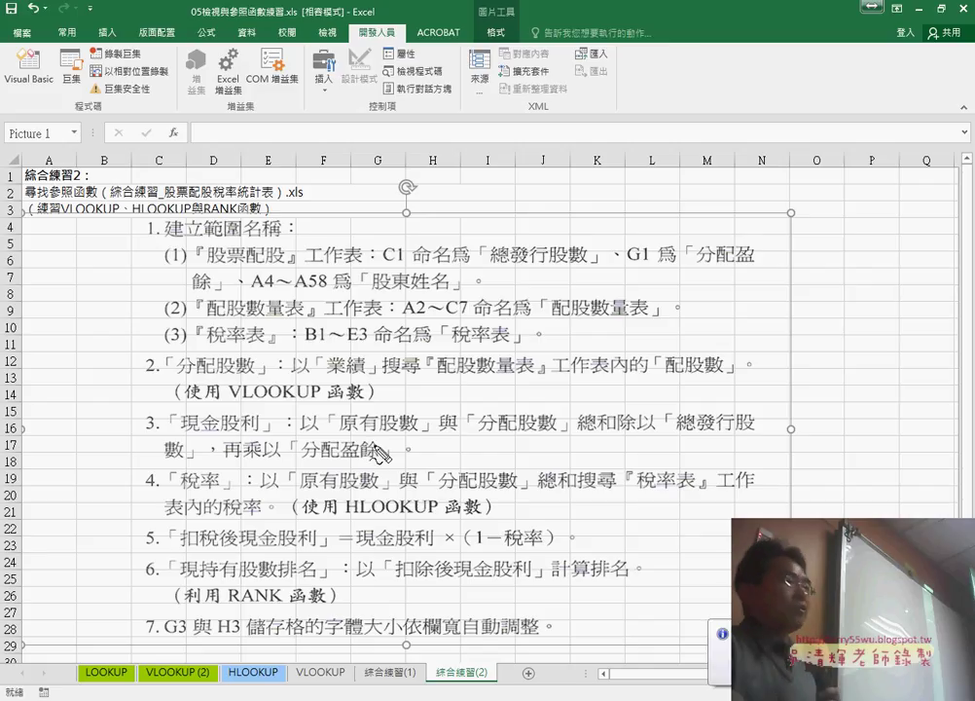
drag(340, 390, 327, 445)
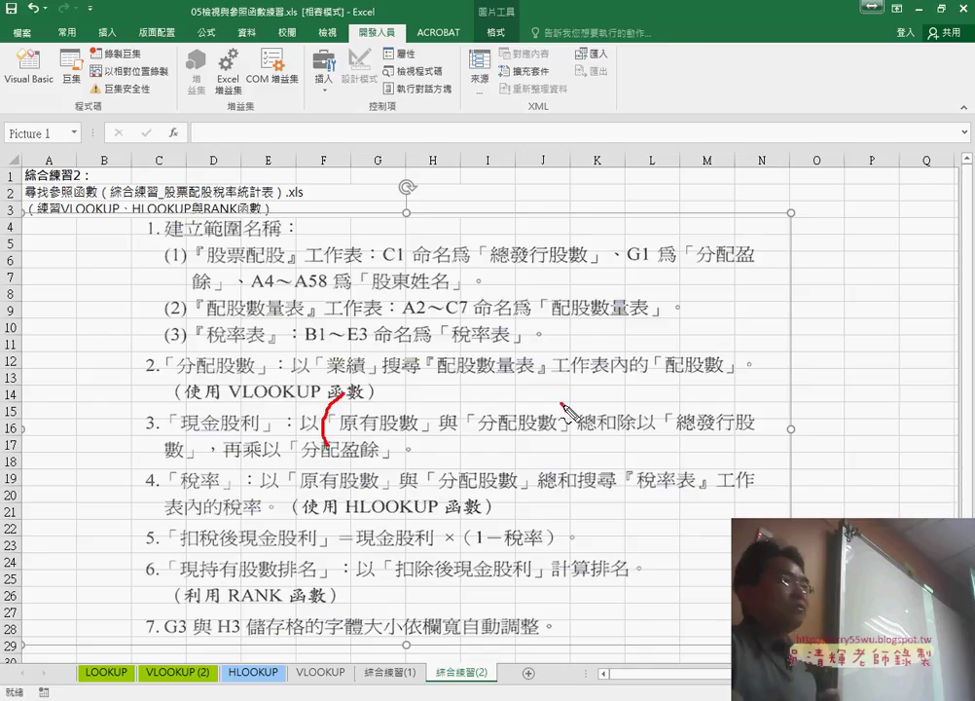
drag(560, 404, 543, 457)
mouse_move(444, 394)
mouse_down()
mouse_move(444, 445)
mouse_move(468, 421)
mouse_up()
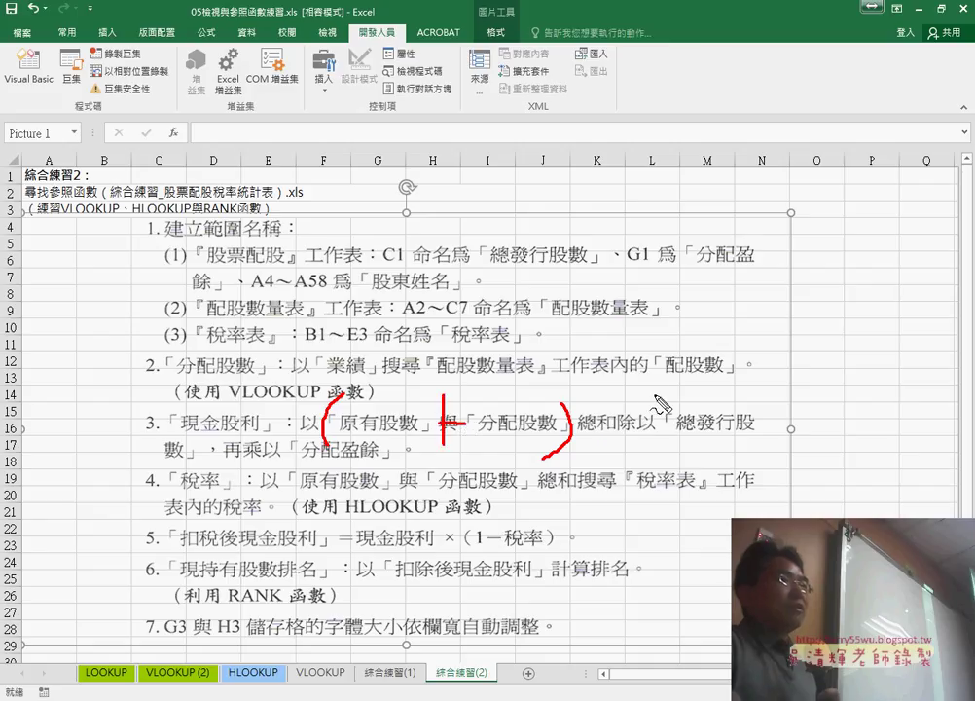
drag(659, 379, 581, 477)
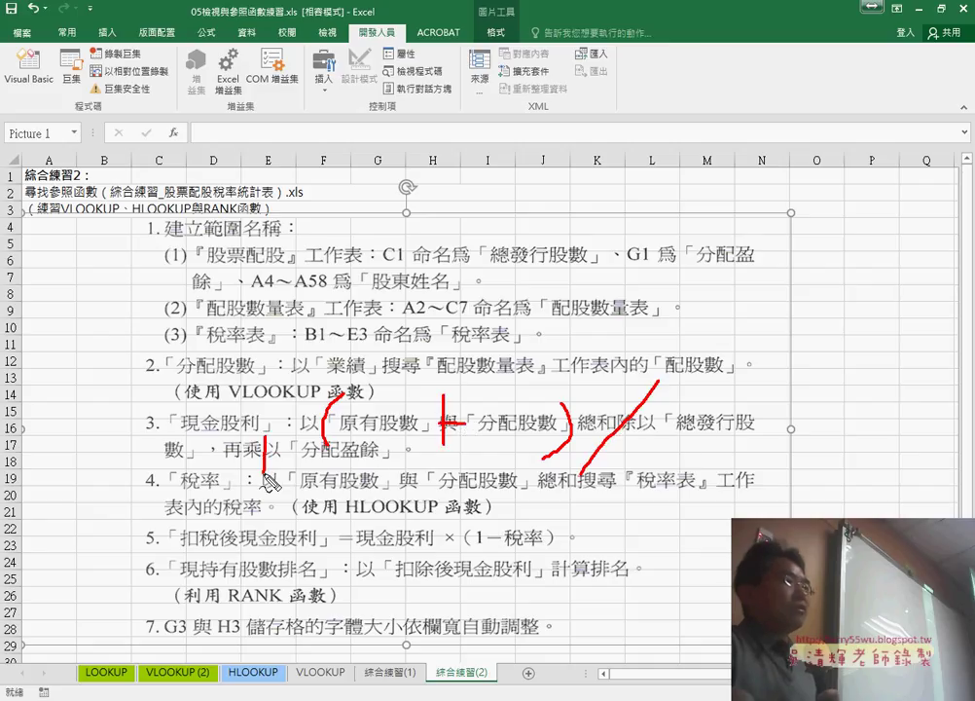
drag(243, 455, 284, 455)
mouse_move(262, 436)
mouse_down()
mouse_move(263, 477)
mouse_move(280, 473)
mouse_move(247, 474)
mouse_up()
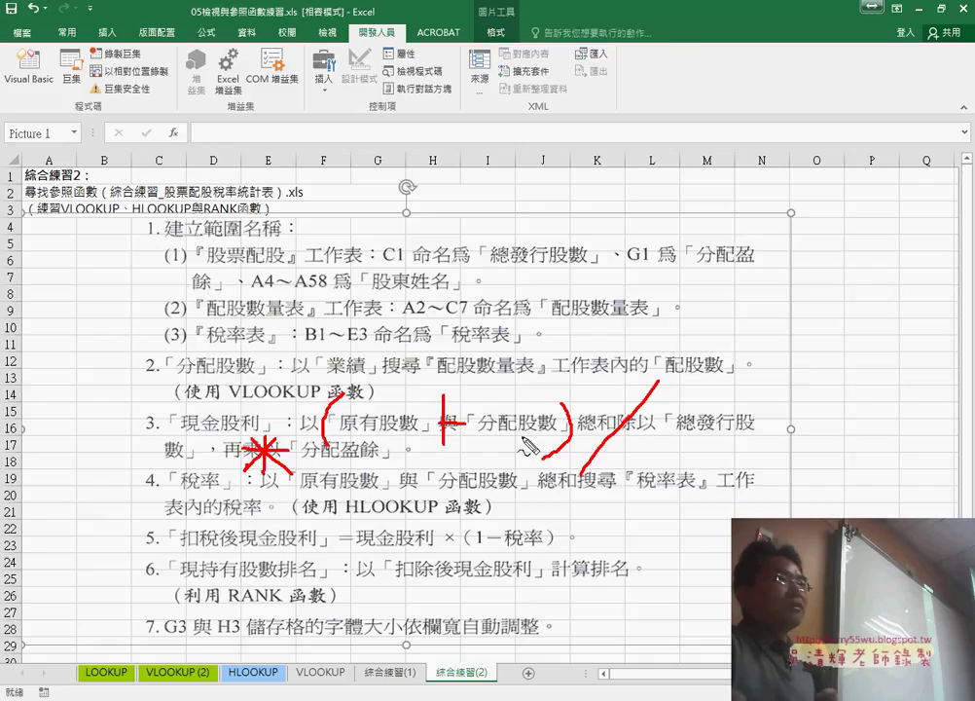
drag(363, 429, 414, 429)
drag(494, 431, 543, 428)
drag(697, 435, 750, 434)
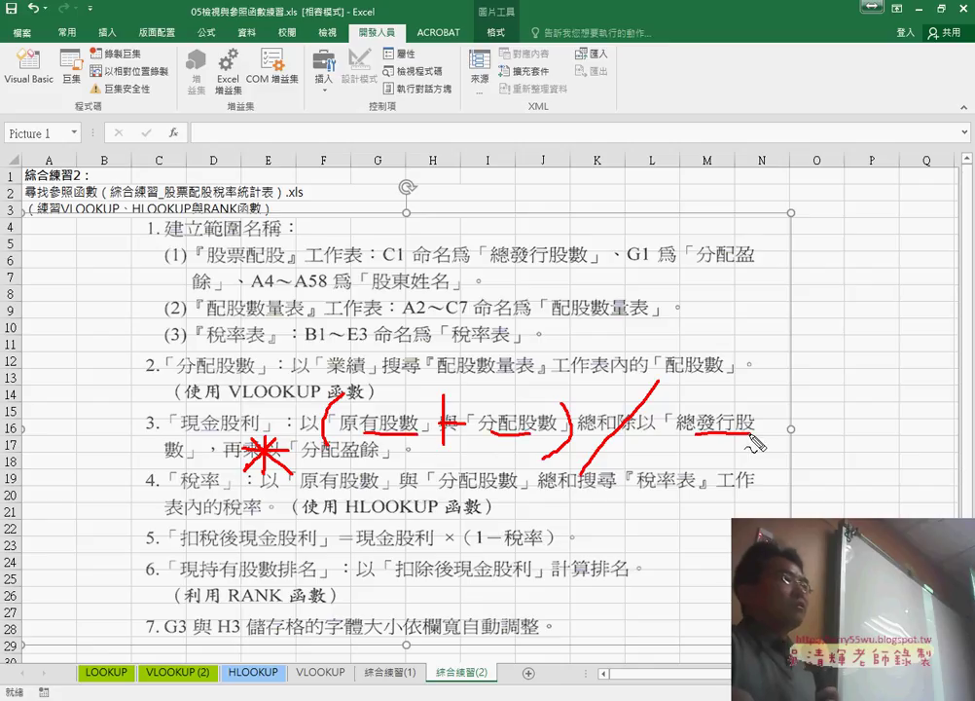
drag(302, 459, 380, 457)
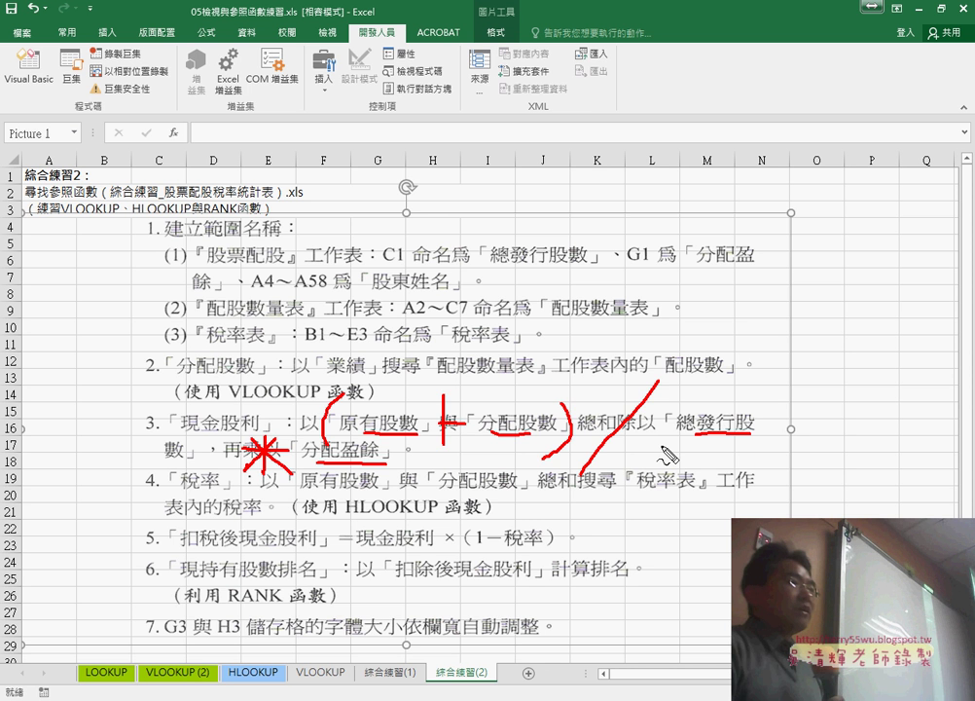
key(Escape)
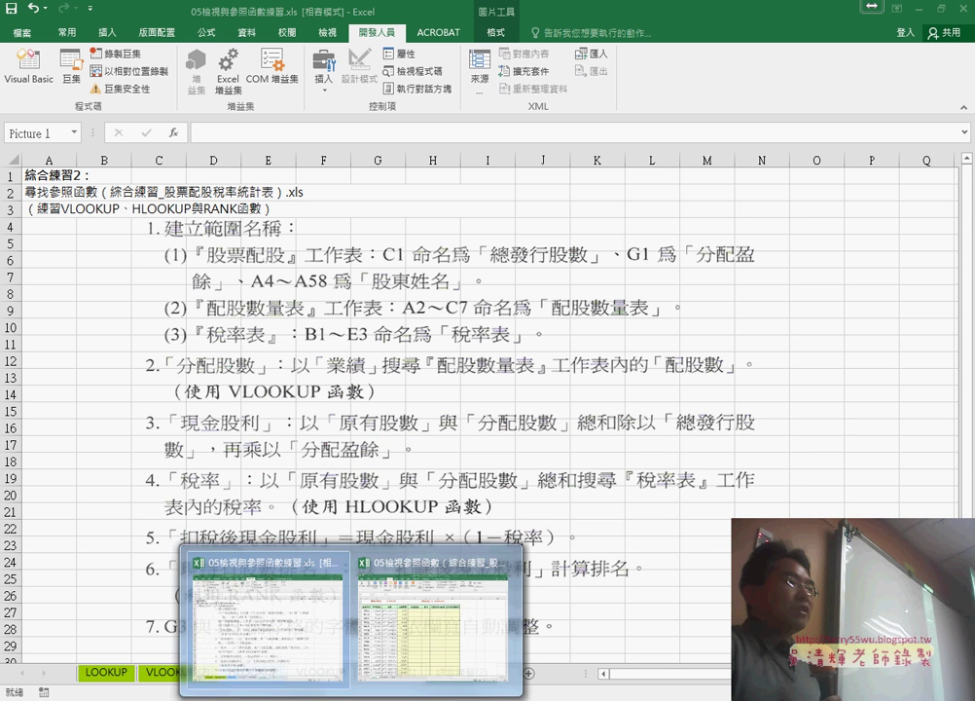
- In E4, begin the formula =(原有股數+分配股數 using pasted range names
click(425, 643)
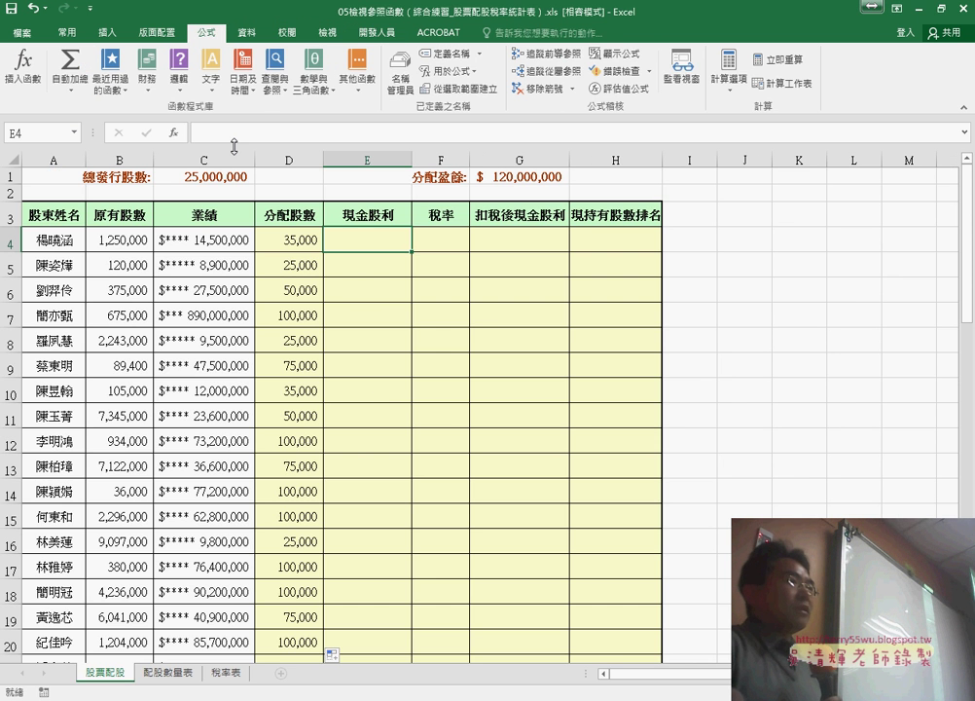
click(230, 134)
text(=)
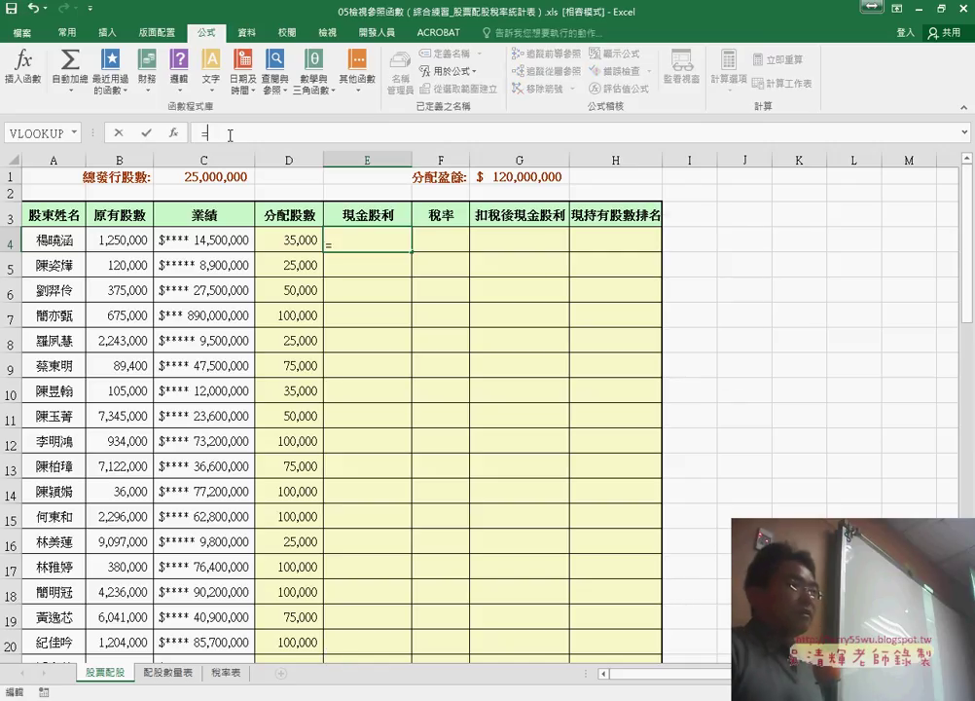
key(F3)
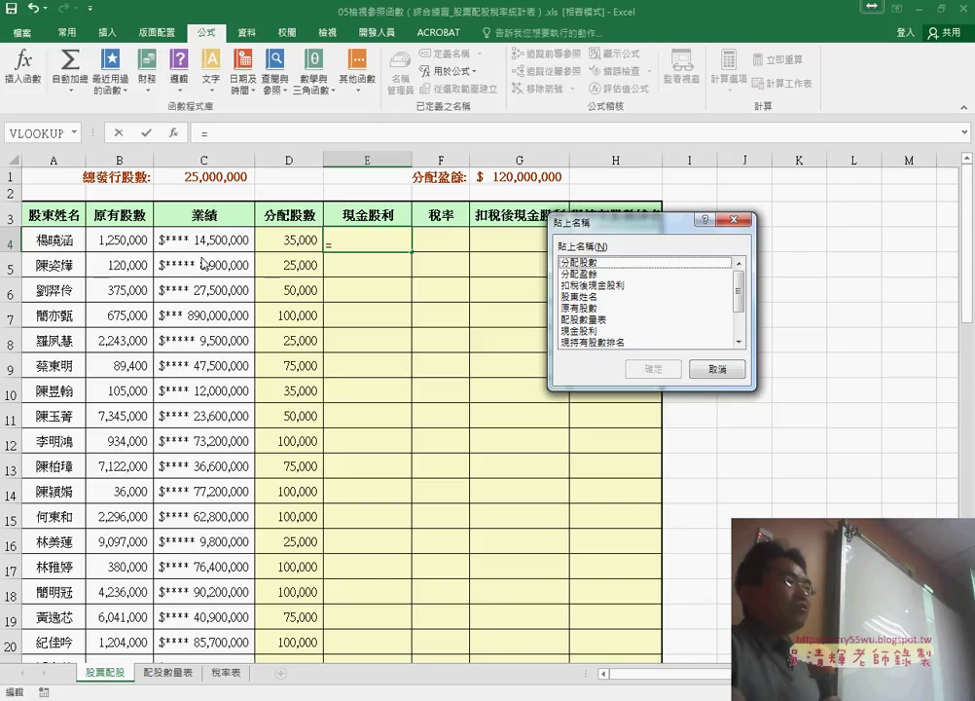
double_click(584, 307)
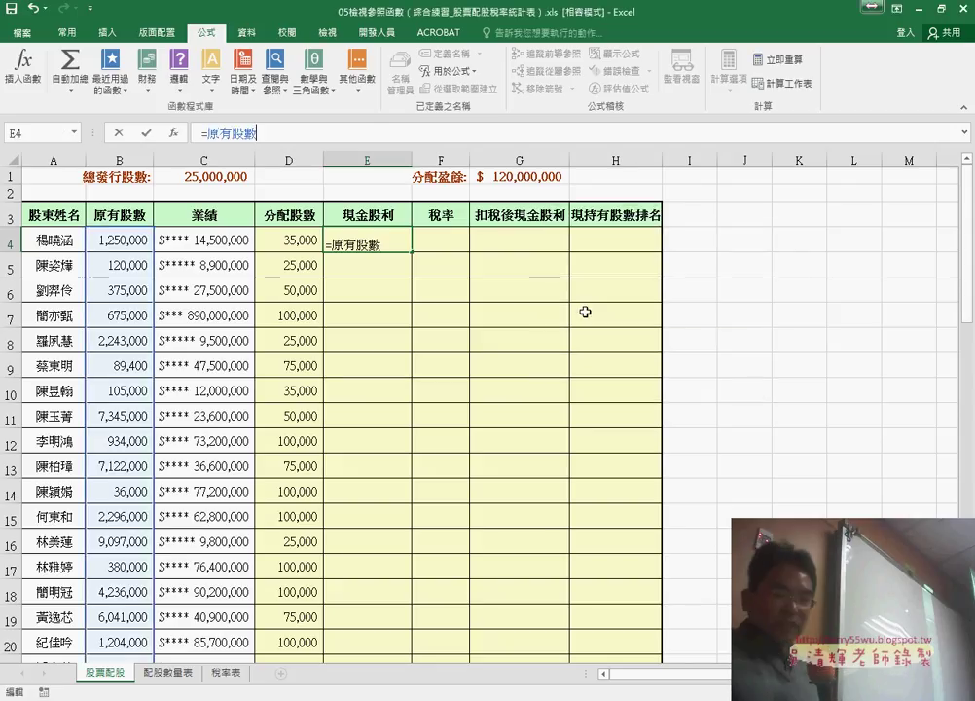
text(+)
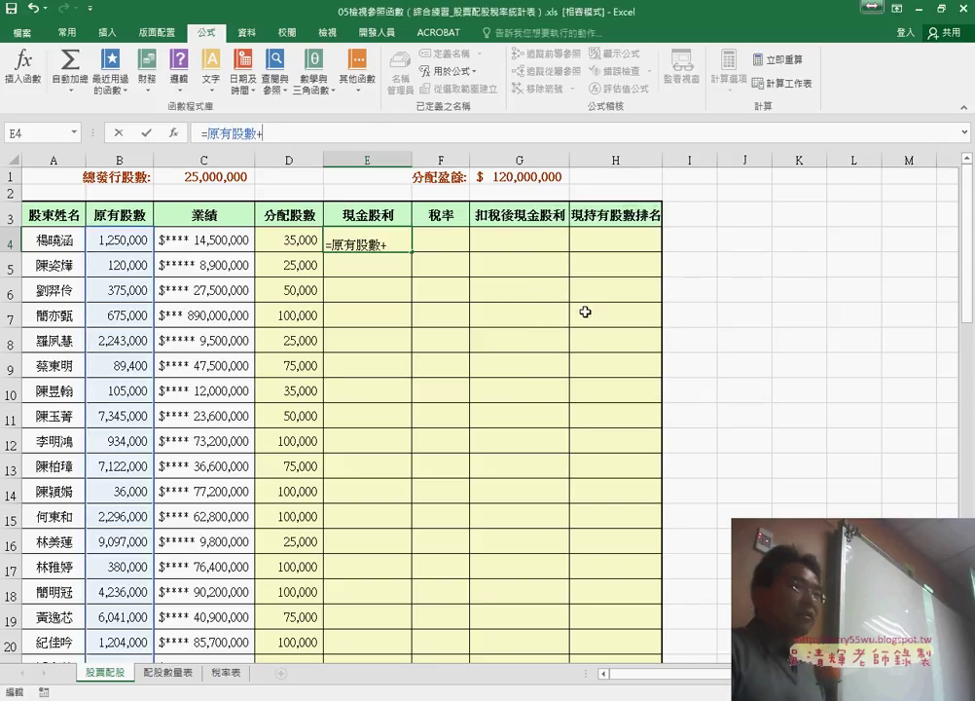
key(F3)
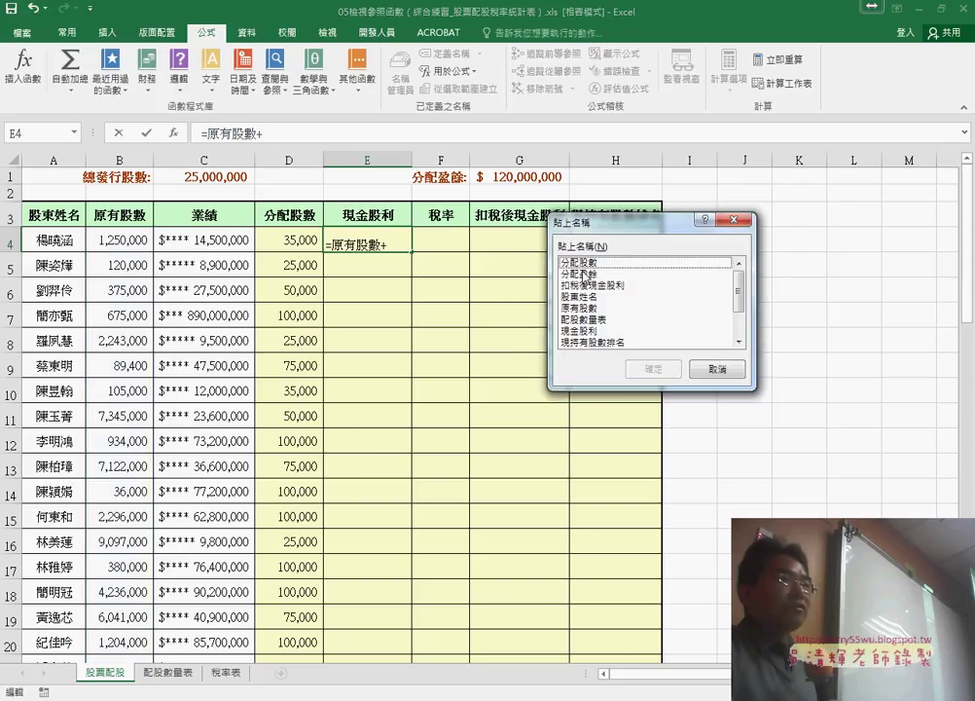
double_click(586, 263)
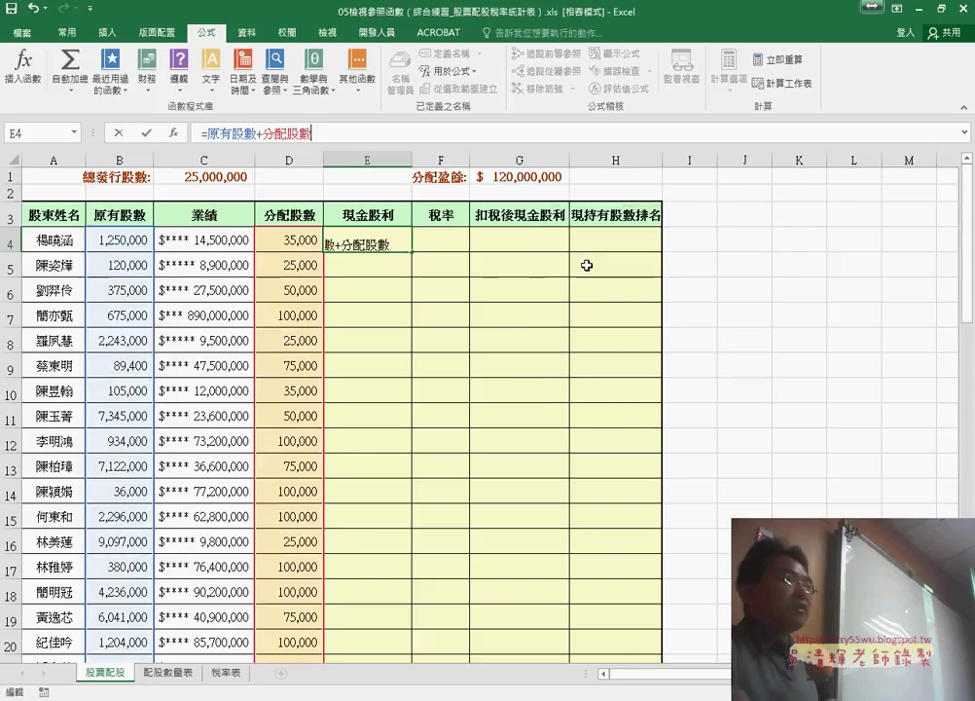
click(206, 133)
text(()
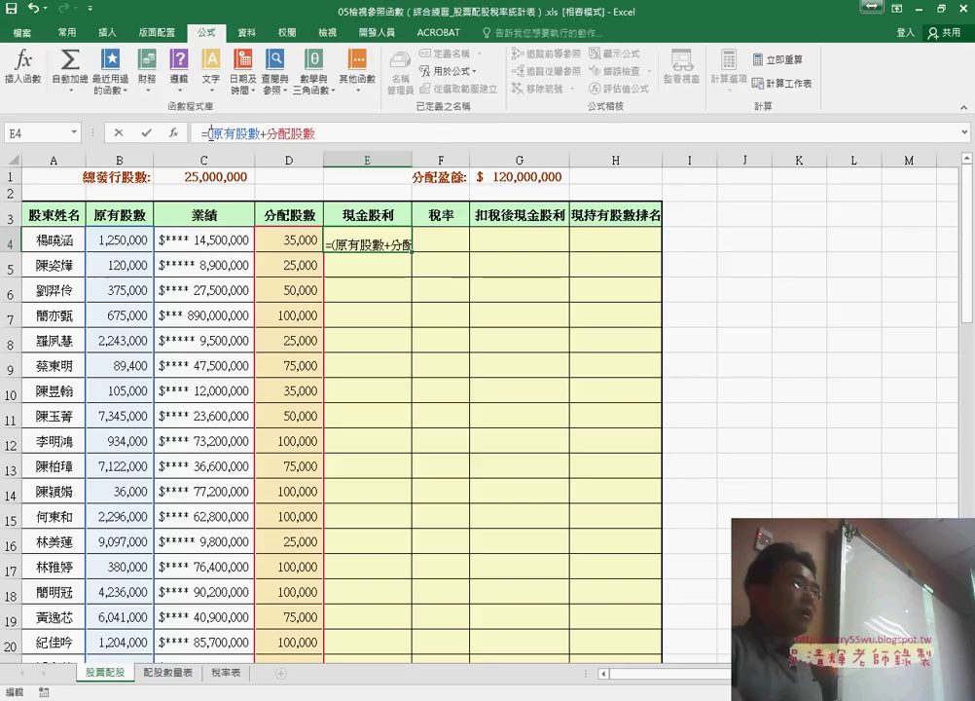
- Extend E4's formula to divide by 總發行股數 and multiply by 分配盈餘
click(361, 135)
text()/)
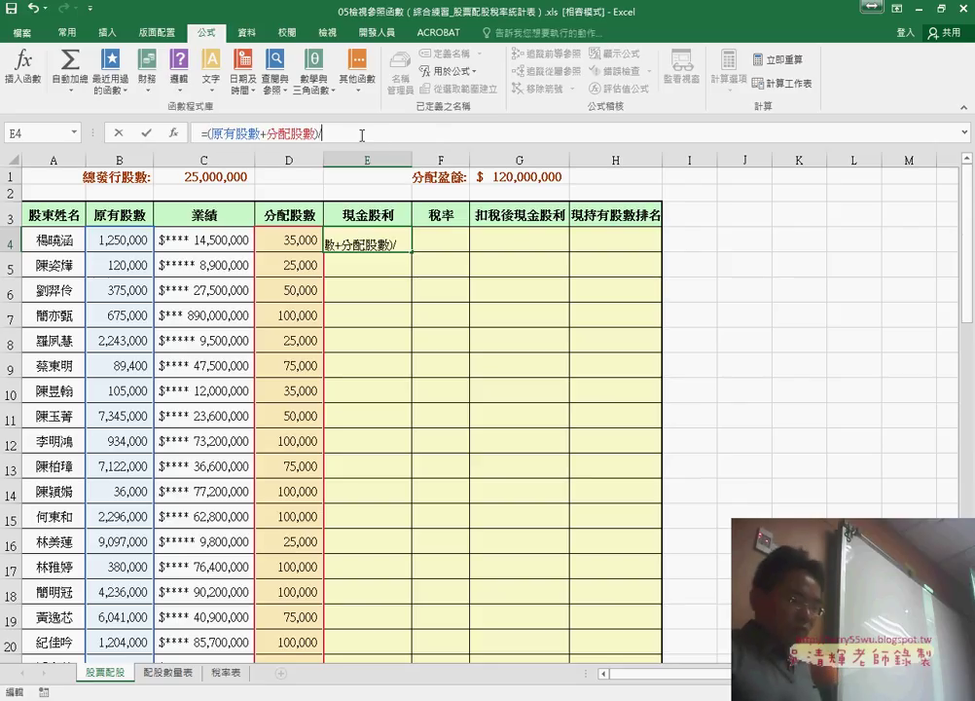
key(F3)
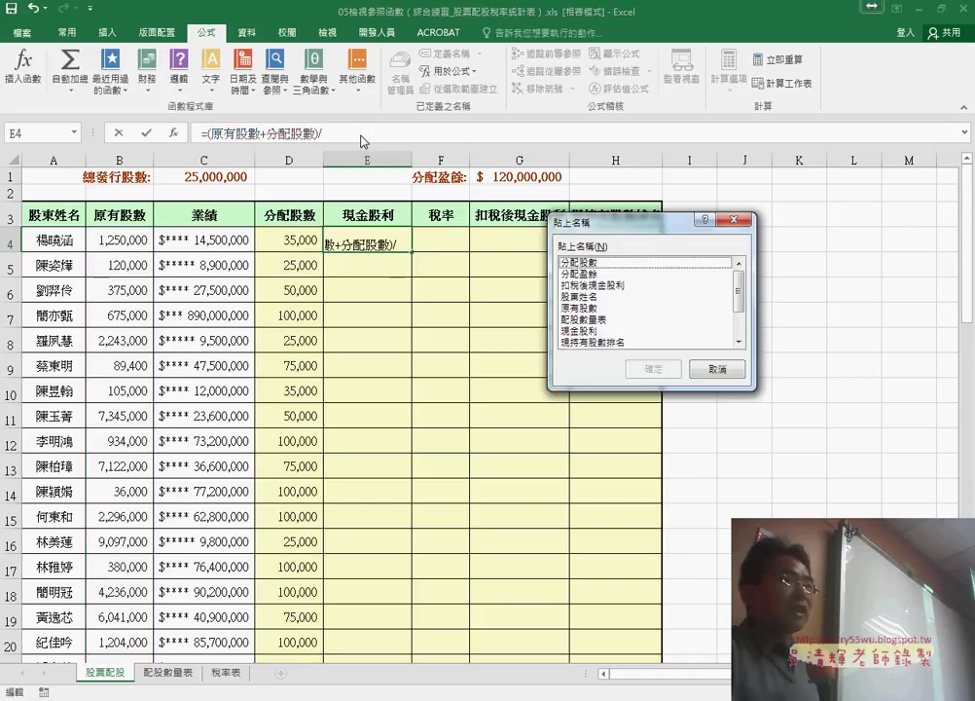
scroll(724, 304, down, 2)
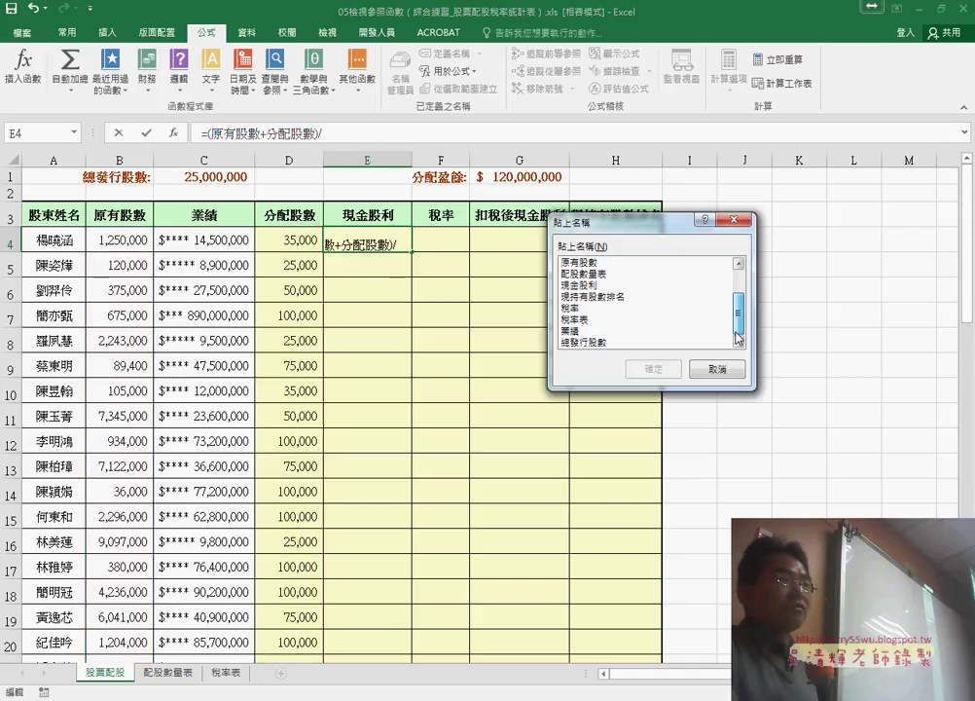
click(600, 342)
double_click(599, 343)
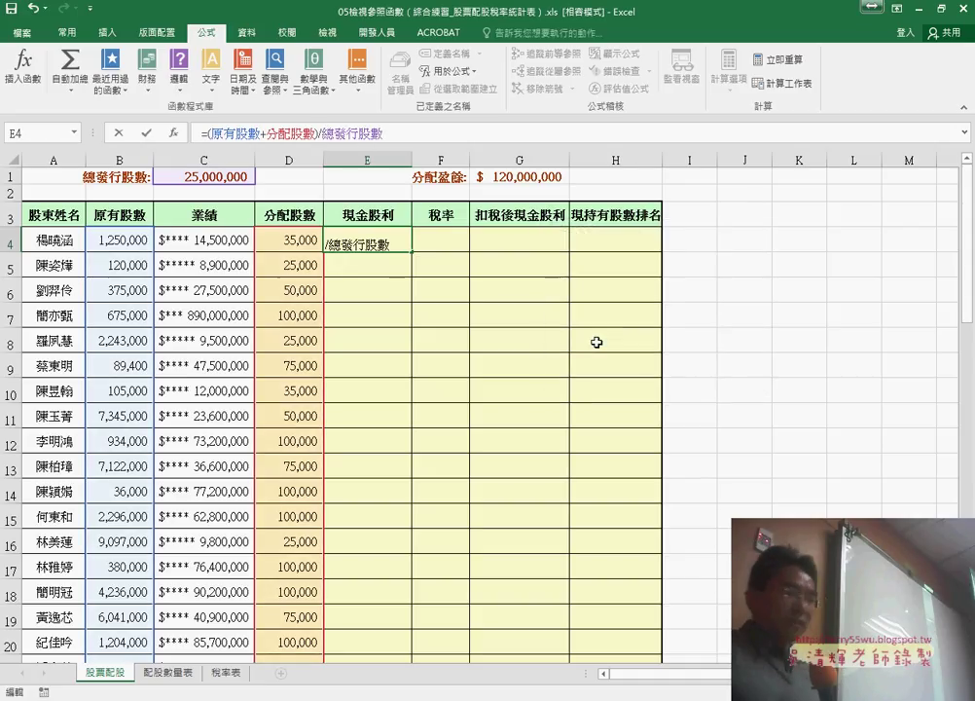
text(*)
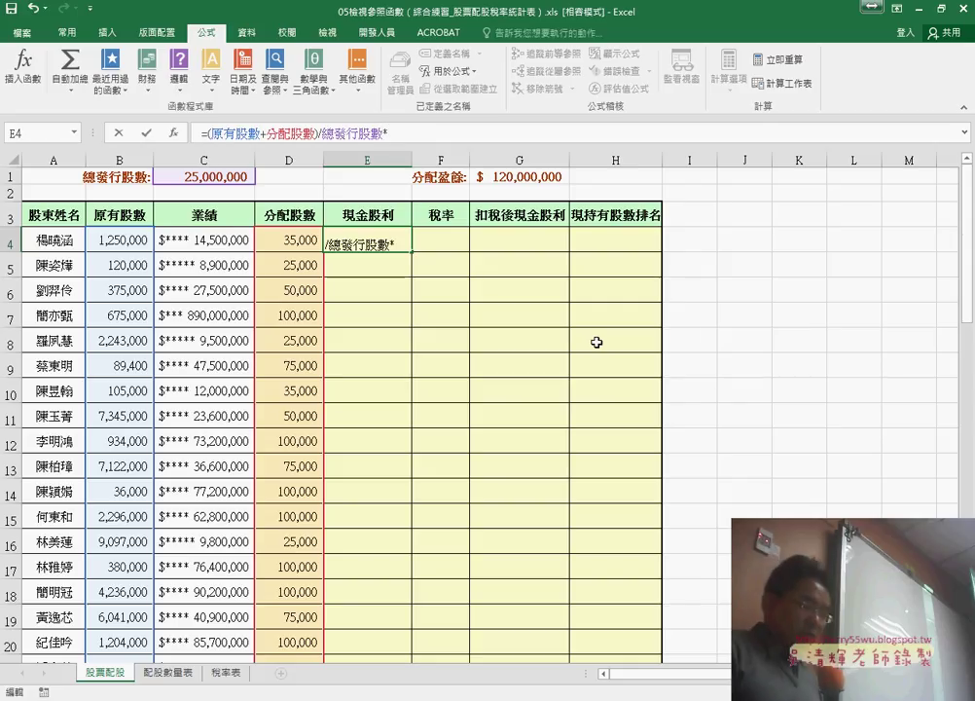
key(F3)
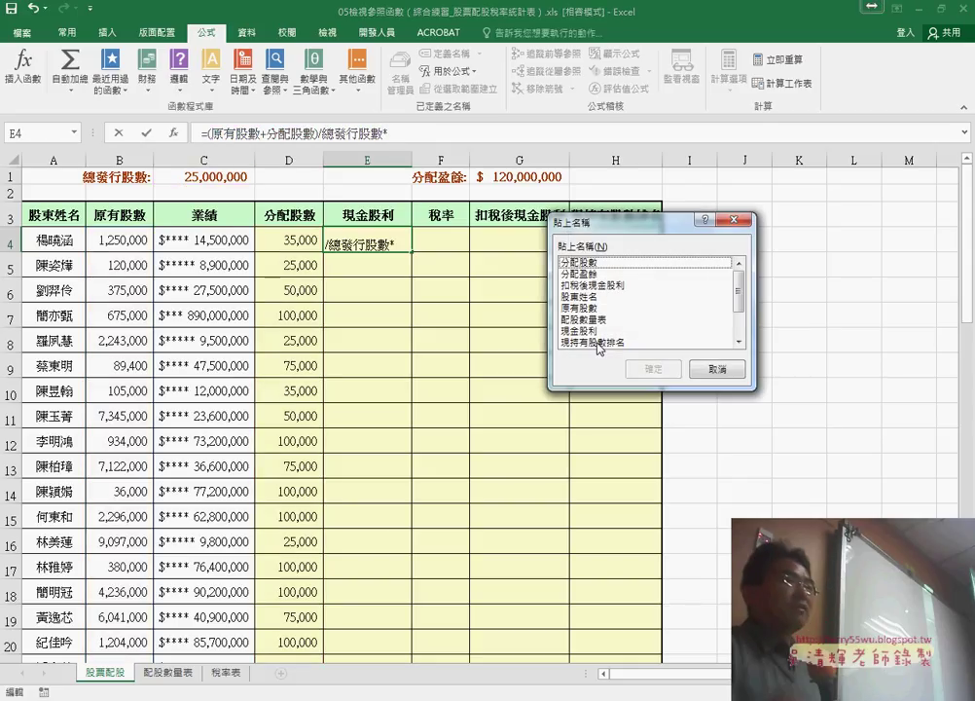
double_click(584, 274)
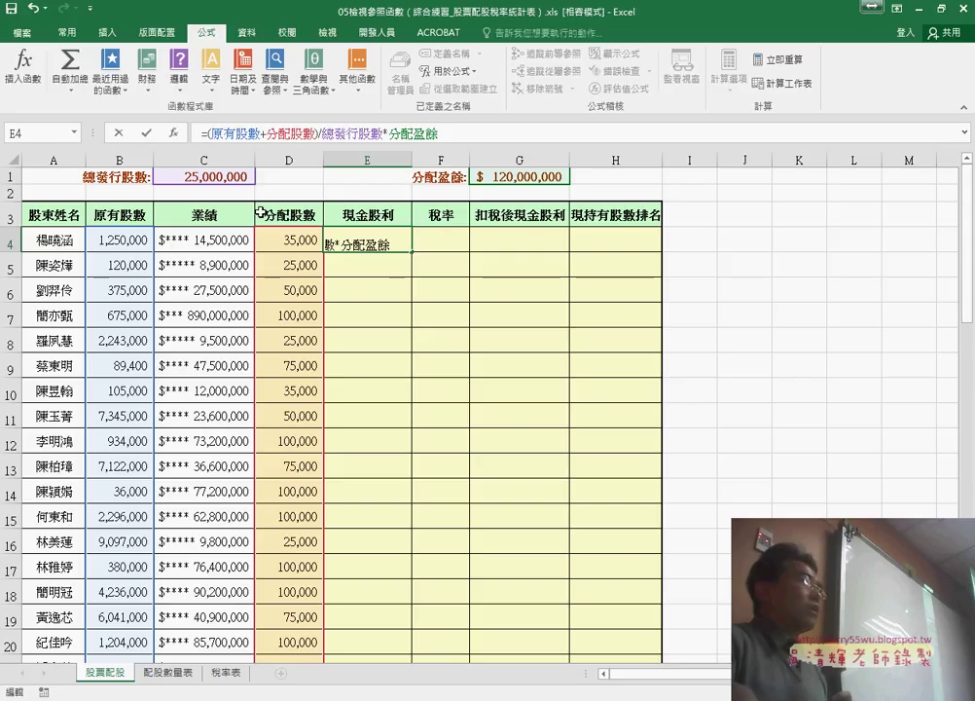
- Confirm E4's cash dividend formula and fill it down column E, giving values like 6,168,000
click(149, 133)
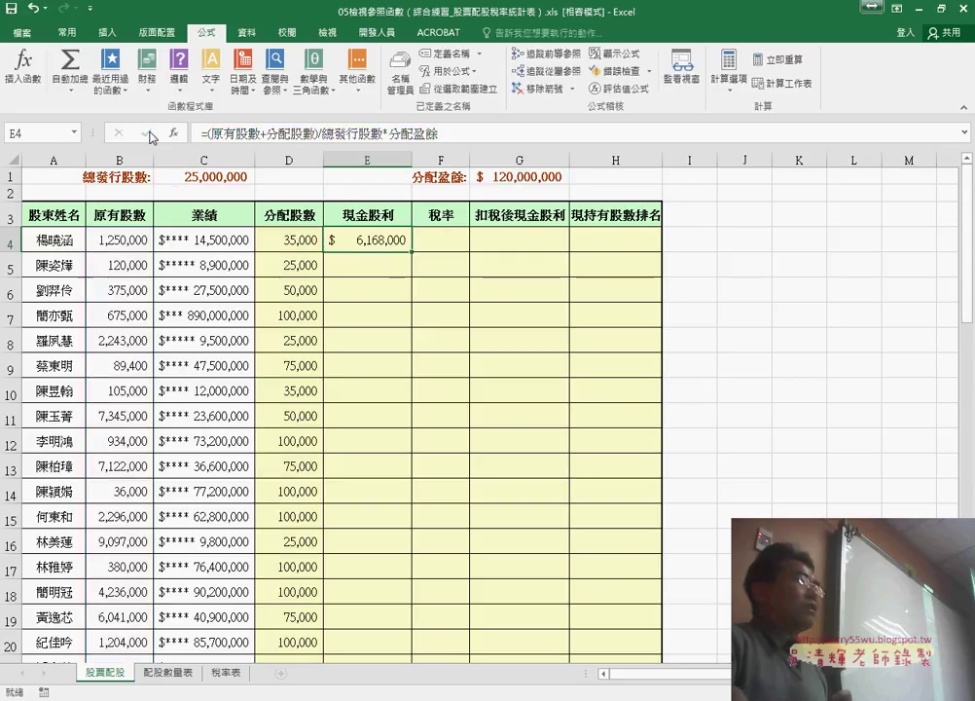
double_click(412, 251)
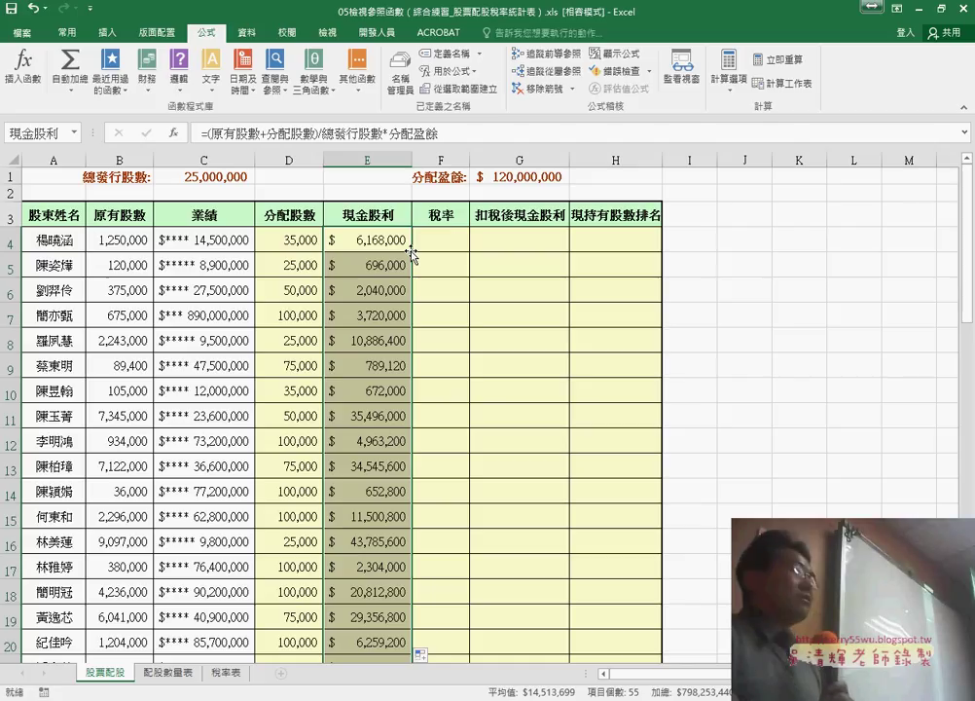
click(370, 250)
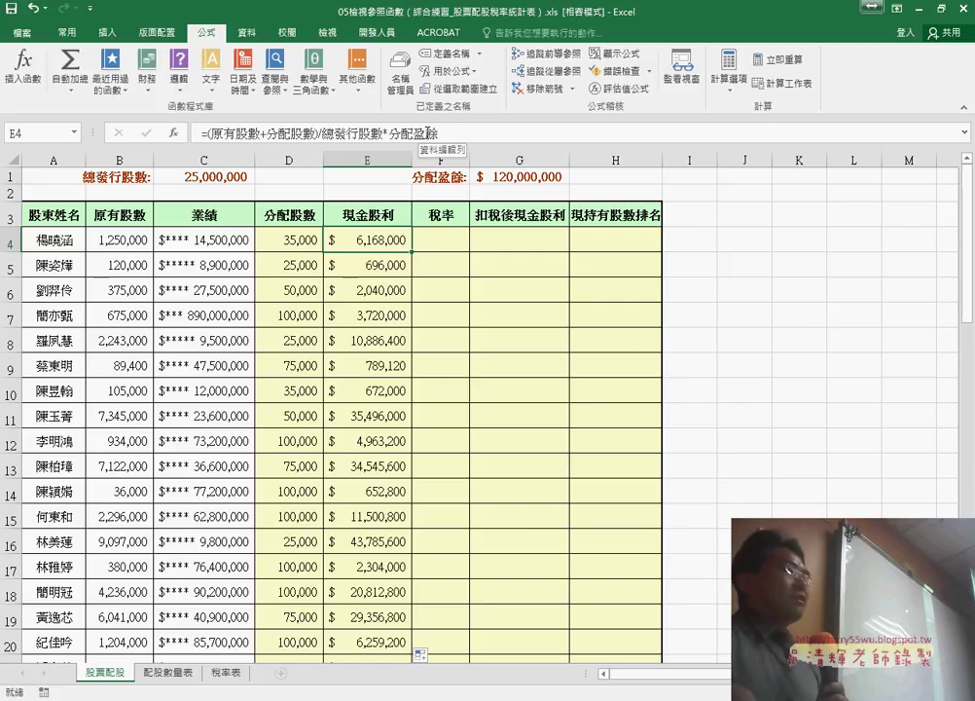
click(445, 245)
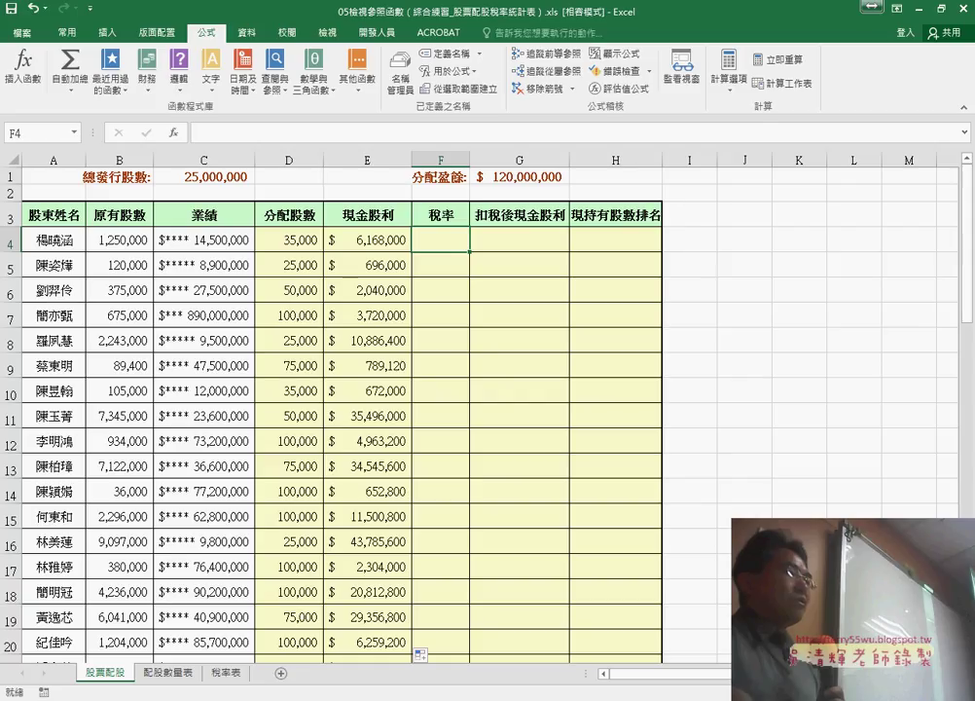
click(438, 623)
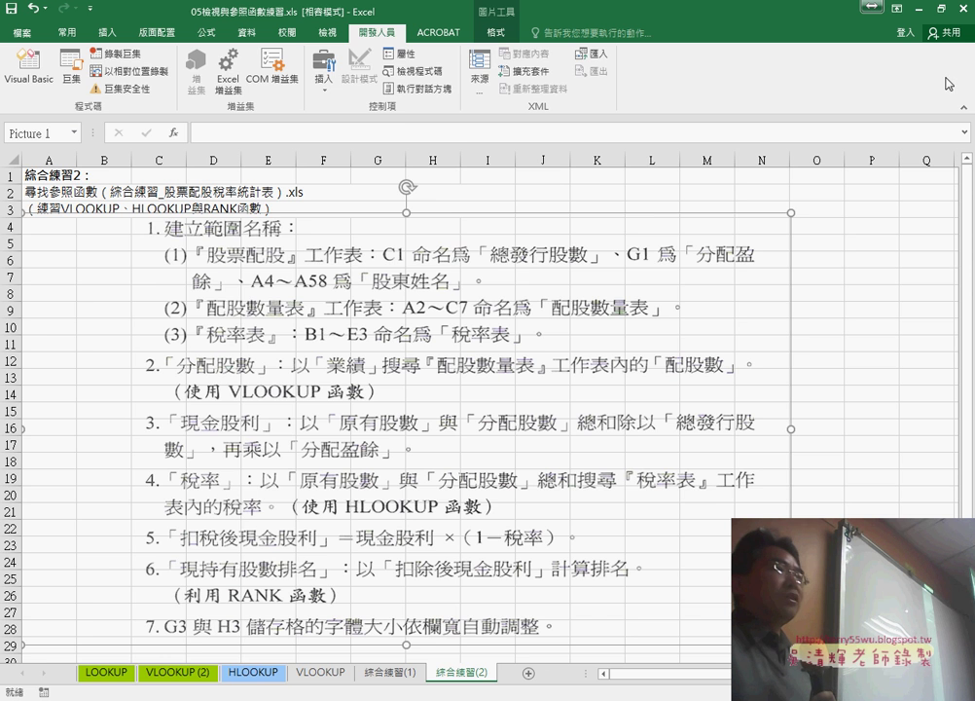
key(alt+Tab)
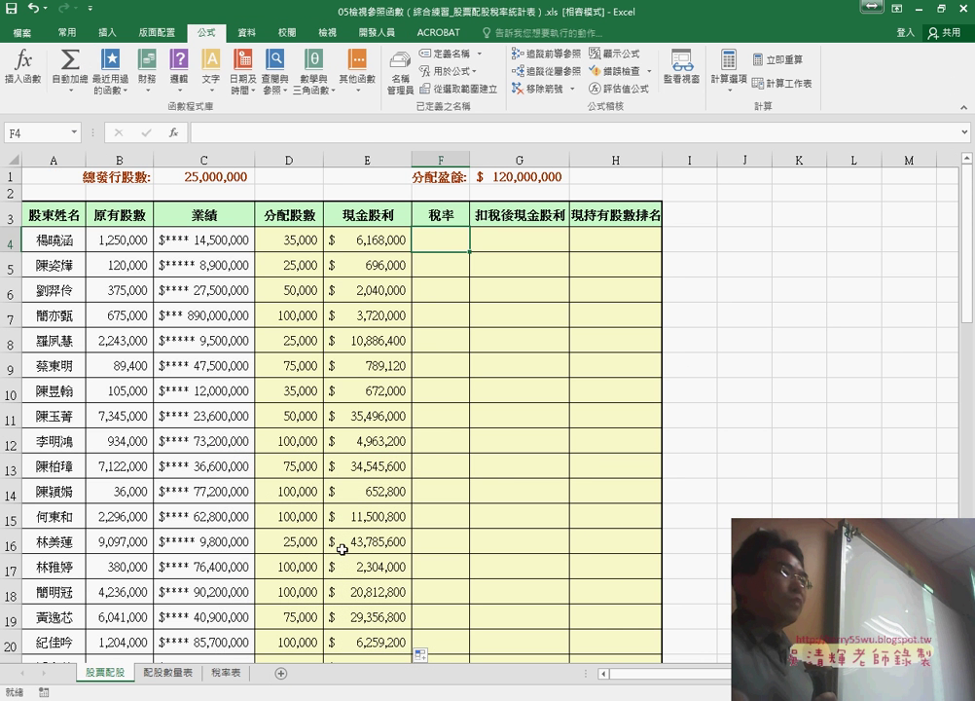
key(ctrl+Page_Down)
key(ctrl+Page_Down)
click(124, 191)
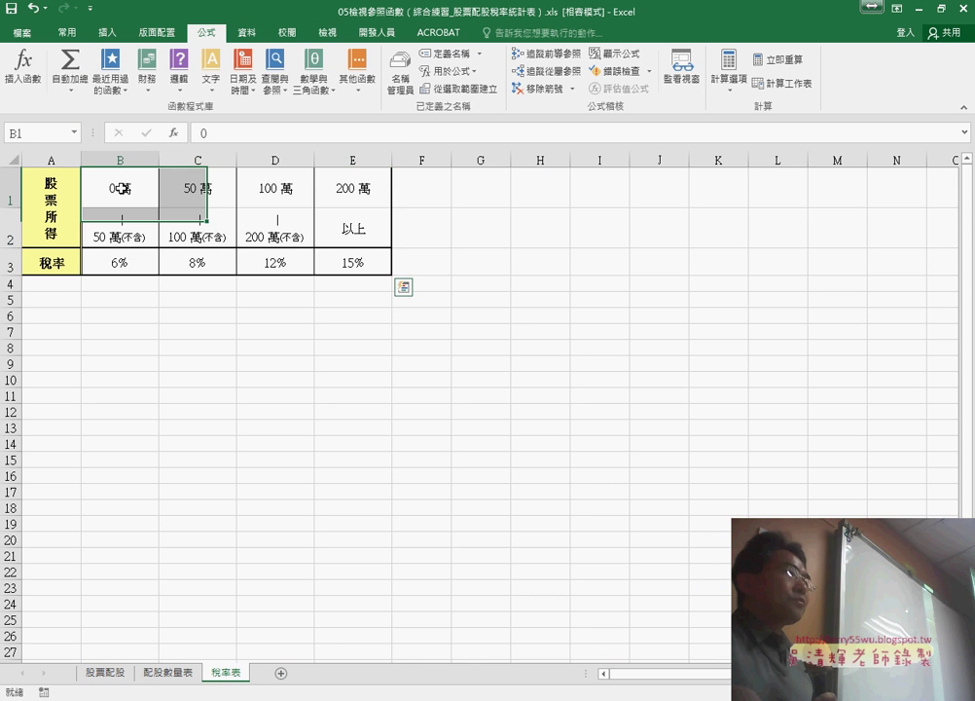
drag(124, 188, 125, 230)
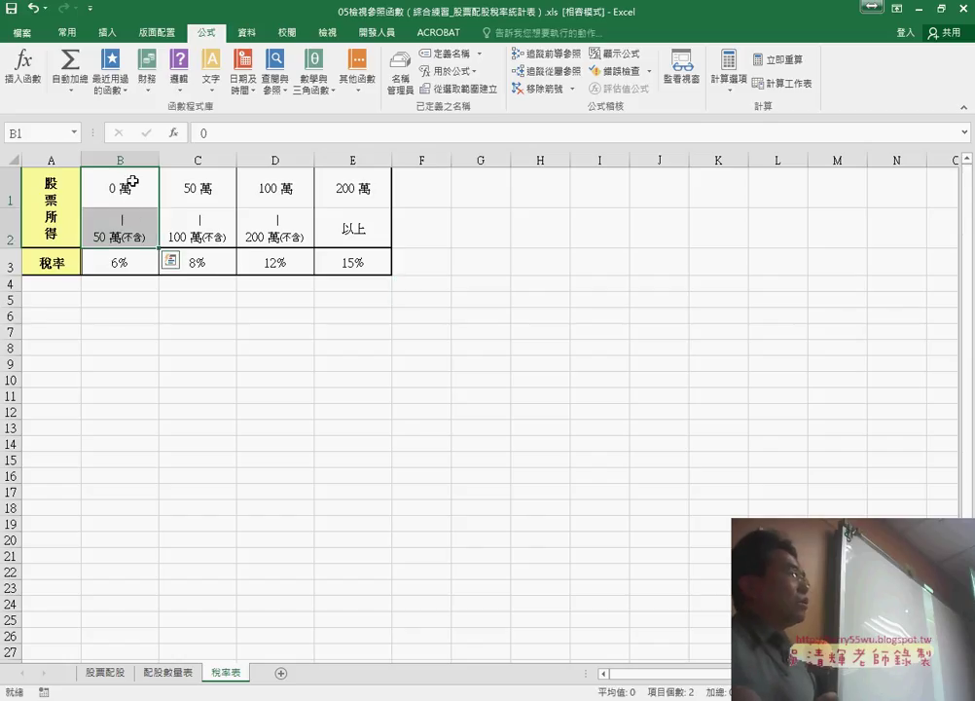
click(125, 263)
click(220, 190)
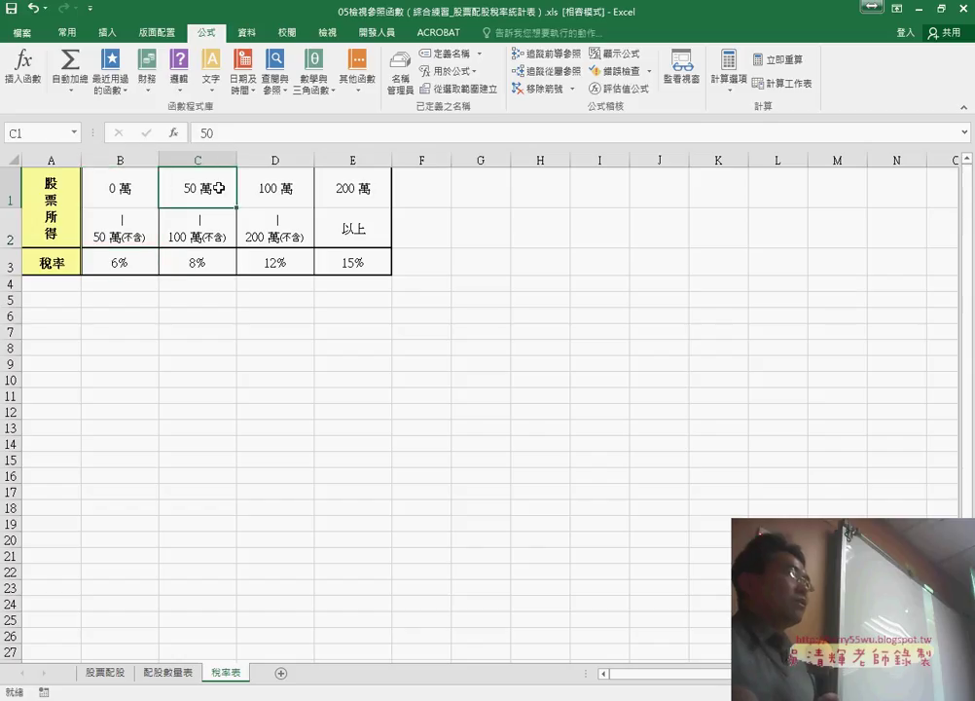
drag(220, 188, 220, 235)
click(202, 270)
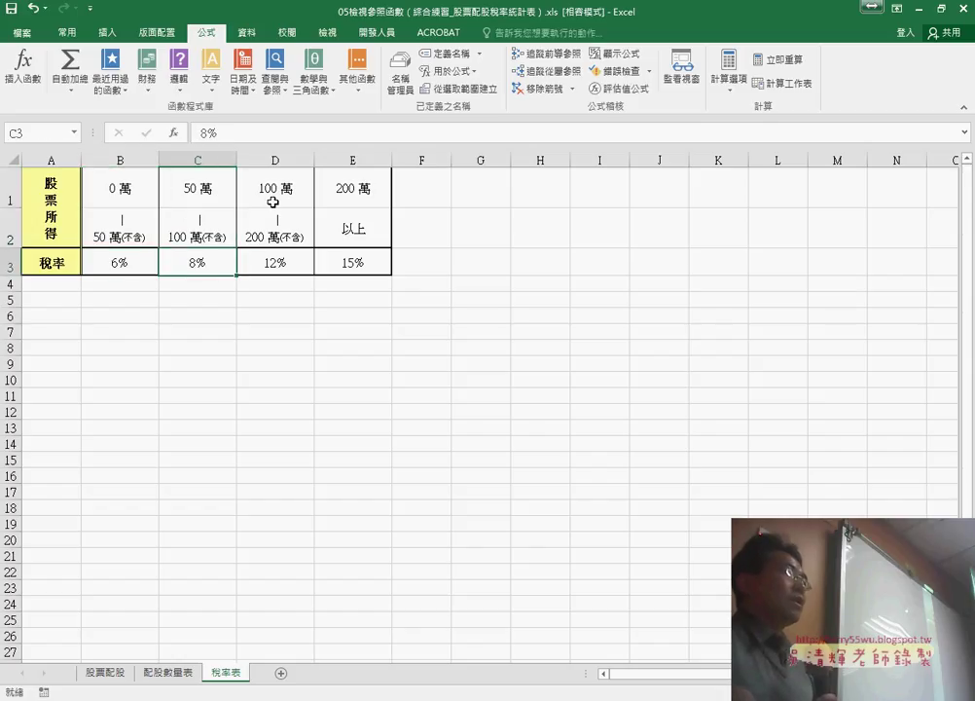
drag(278, 189, 278, 212)
click(95, 672)
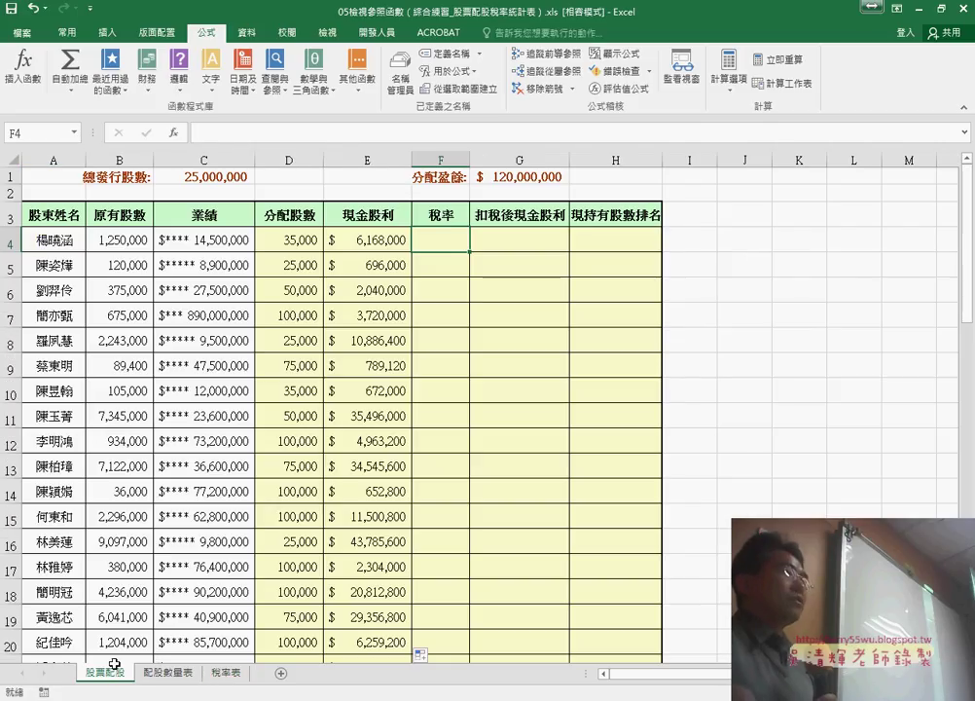
click(116, 239)
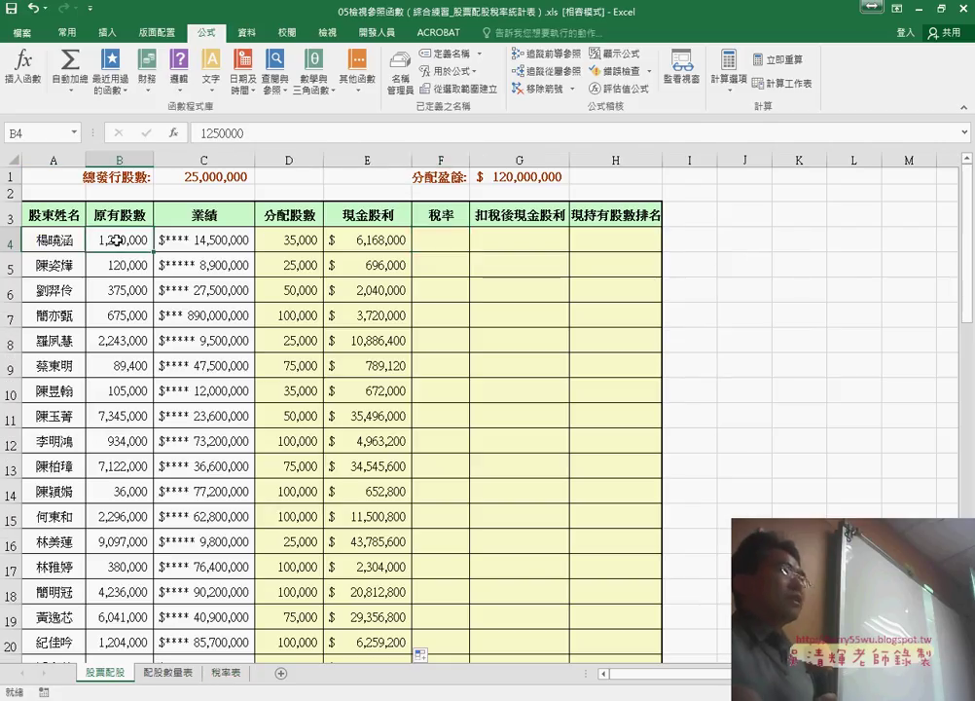
click(303, 241)
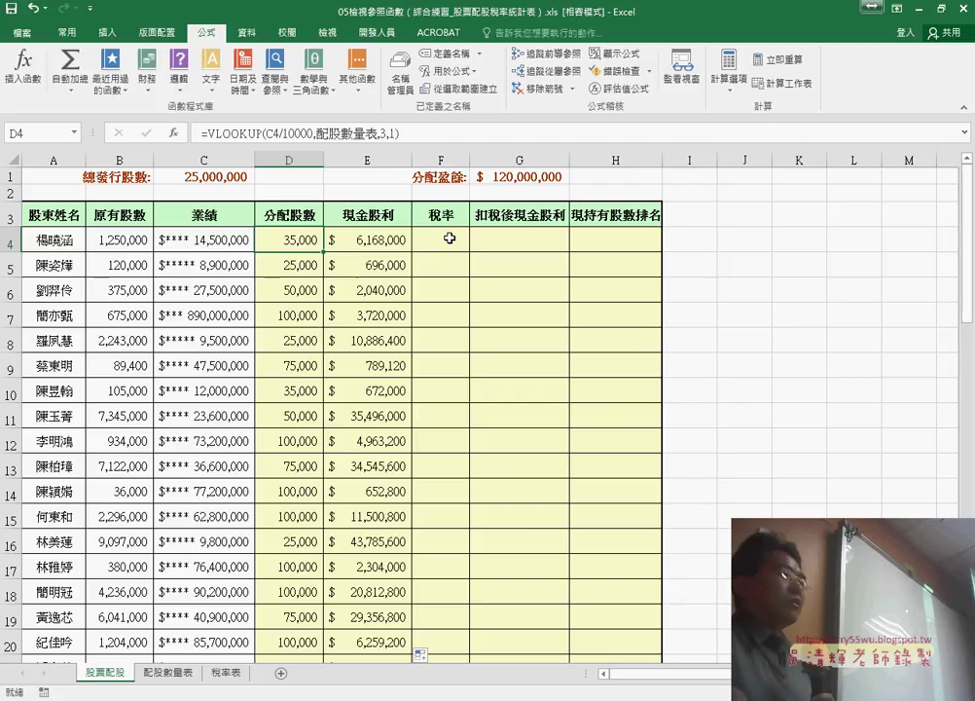
click(226, 672)
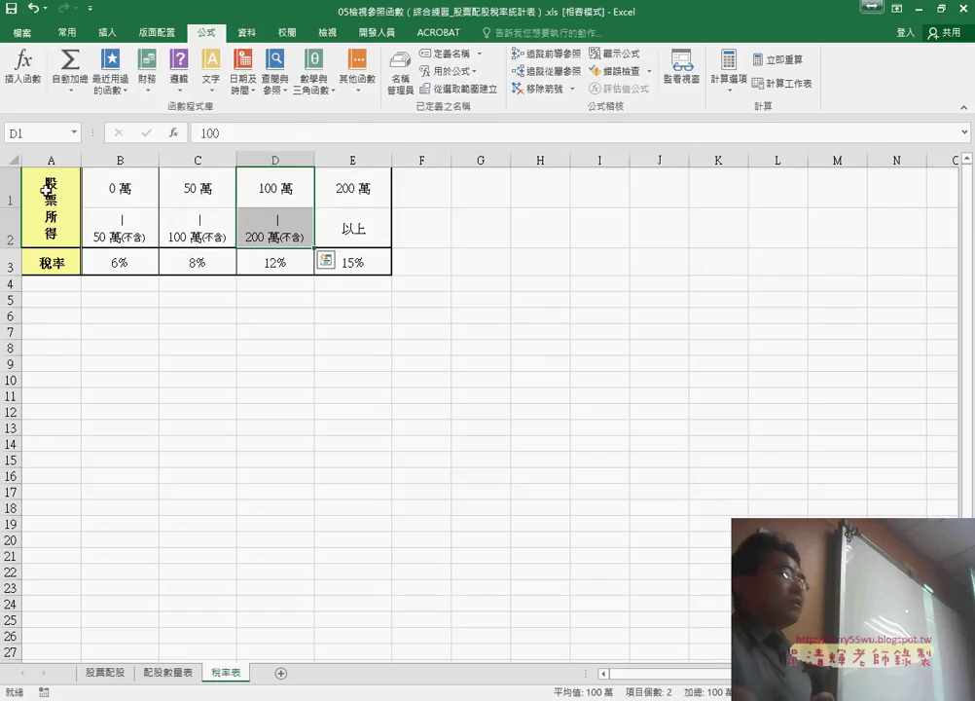
drag(46, 190, 59, 262)
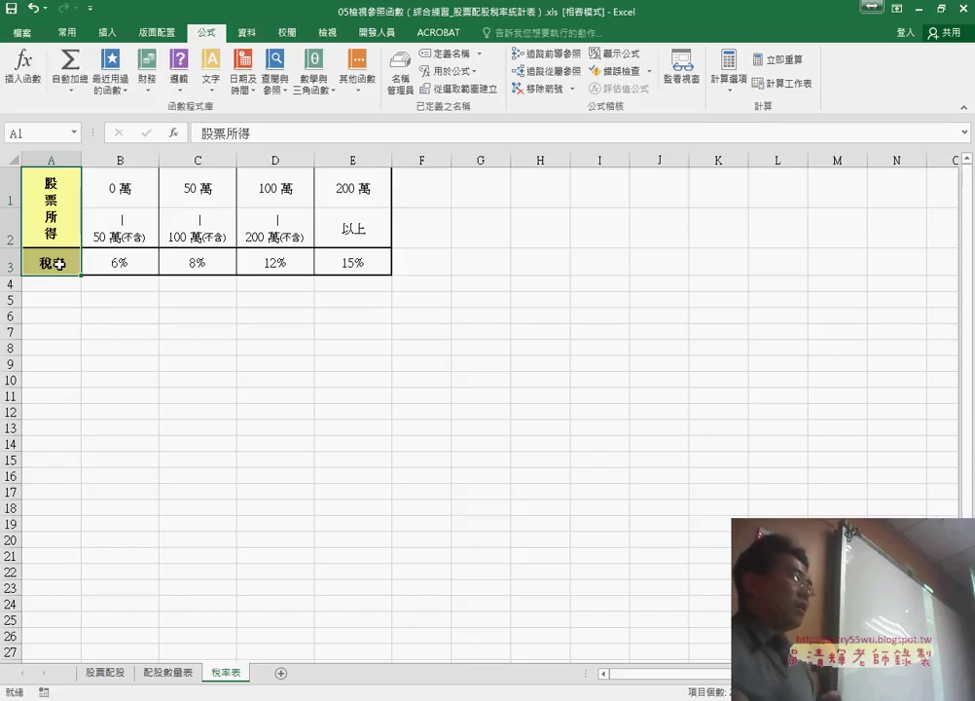
click(104, 672)
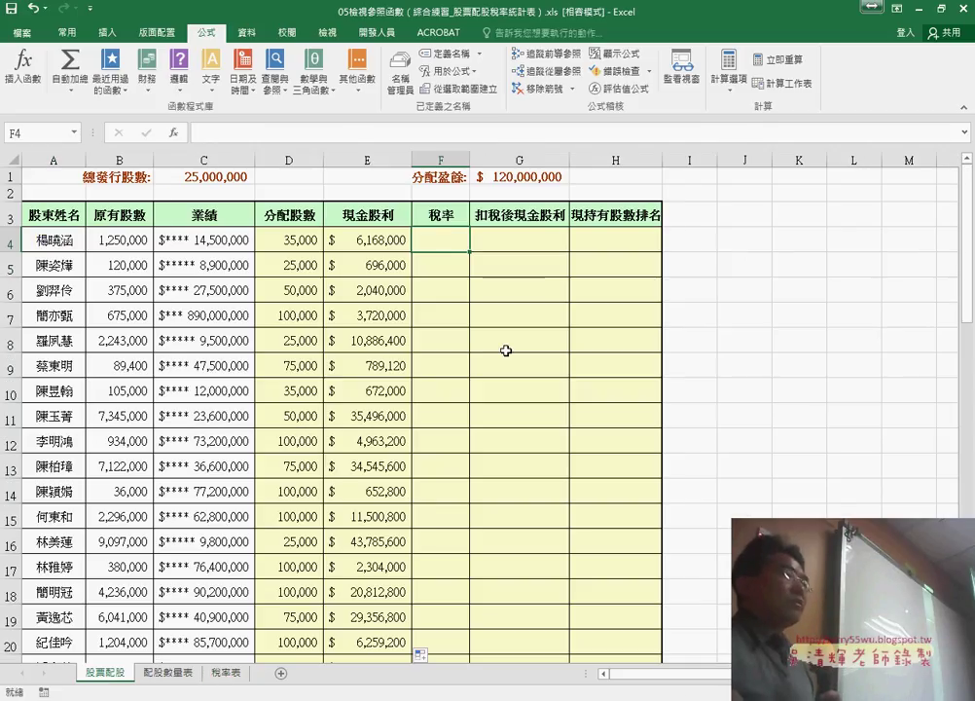
click(385, 239)
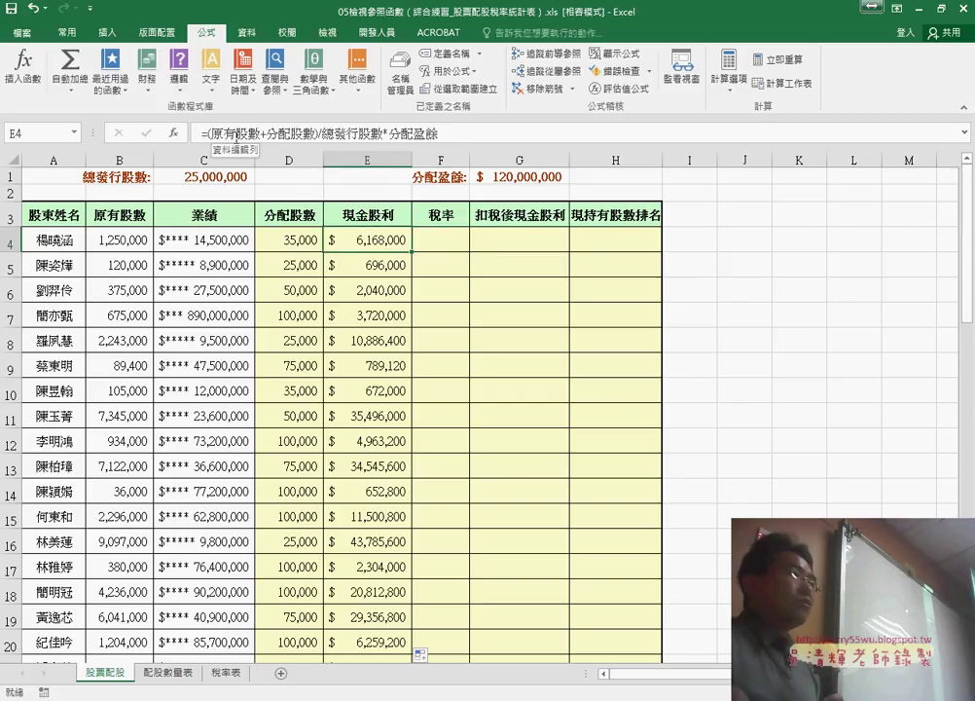
drag(319, 134, 205, 133)
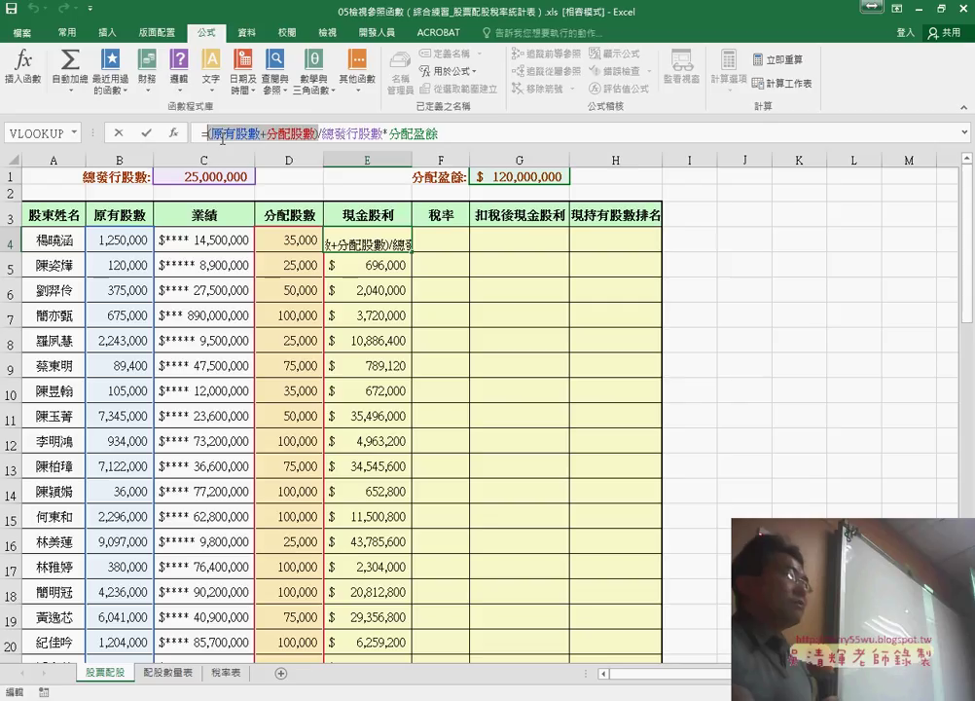
click(120, 138)
- Start an HLOOKUP in F4 for the first shareholder's tax rate
click(446, 250)
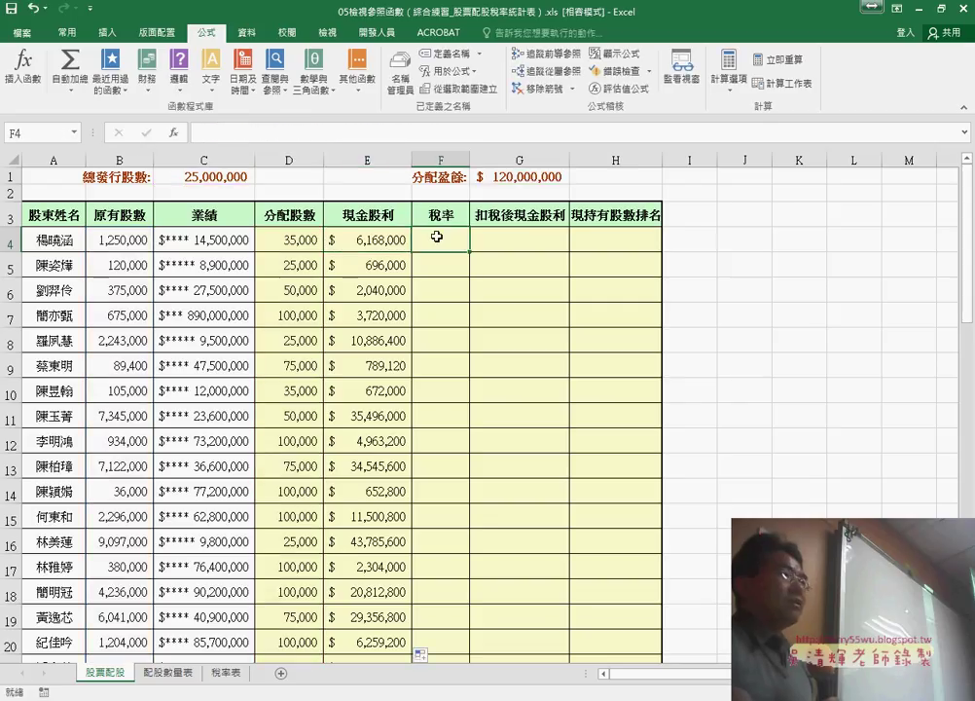
click(172, 133)
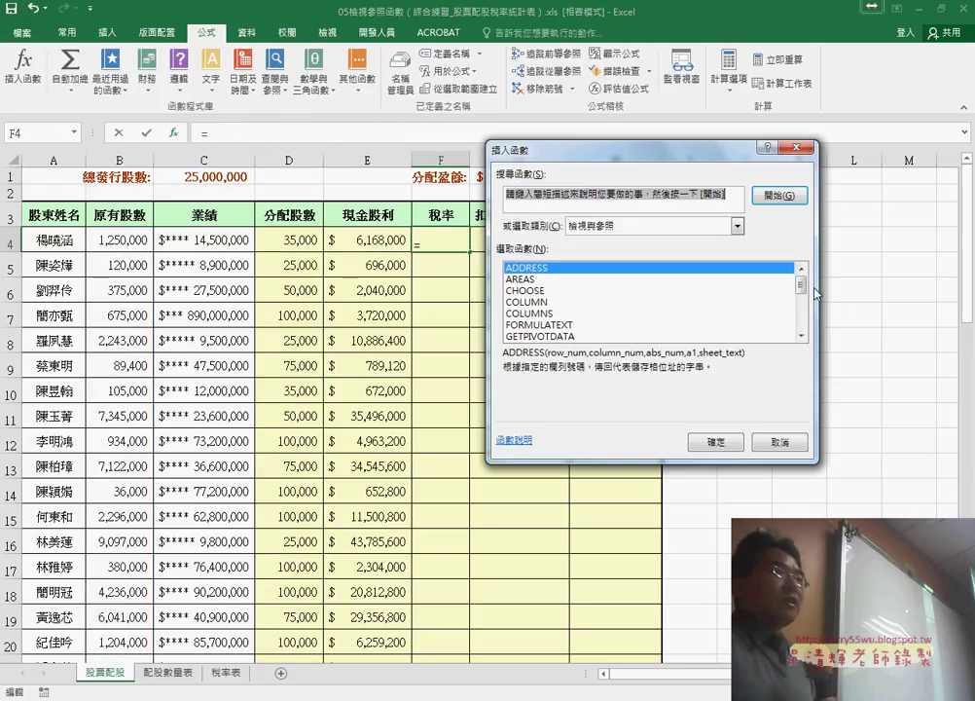
scroll(802, 288, down, 1)
scroll(802, 294, down, 2)
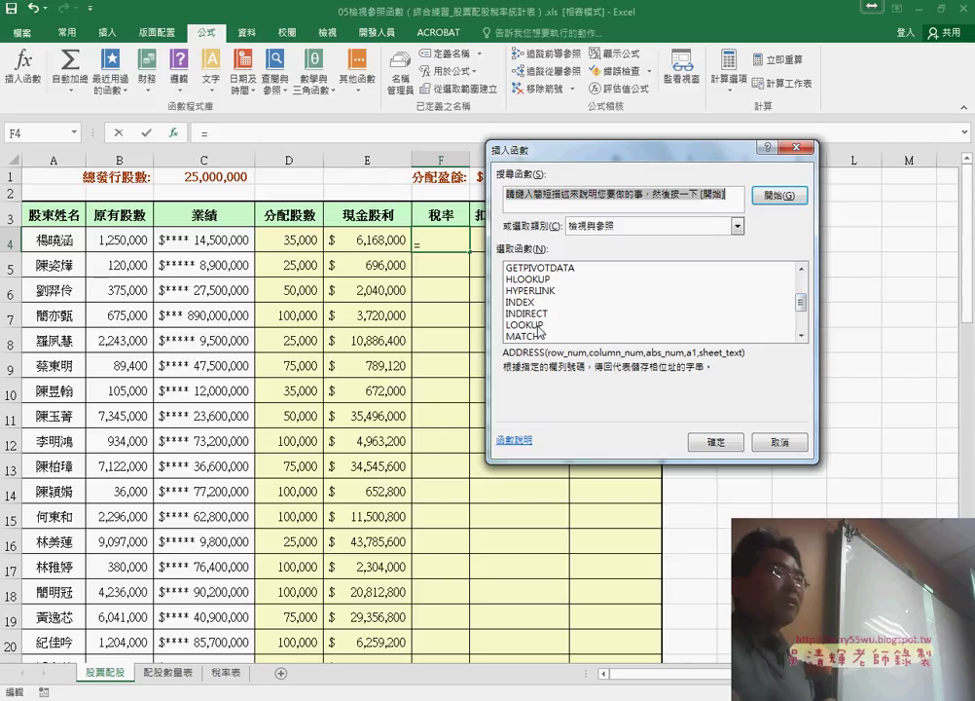
double_click(528, 279)
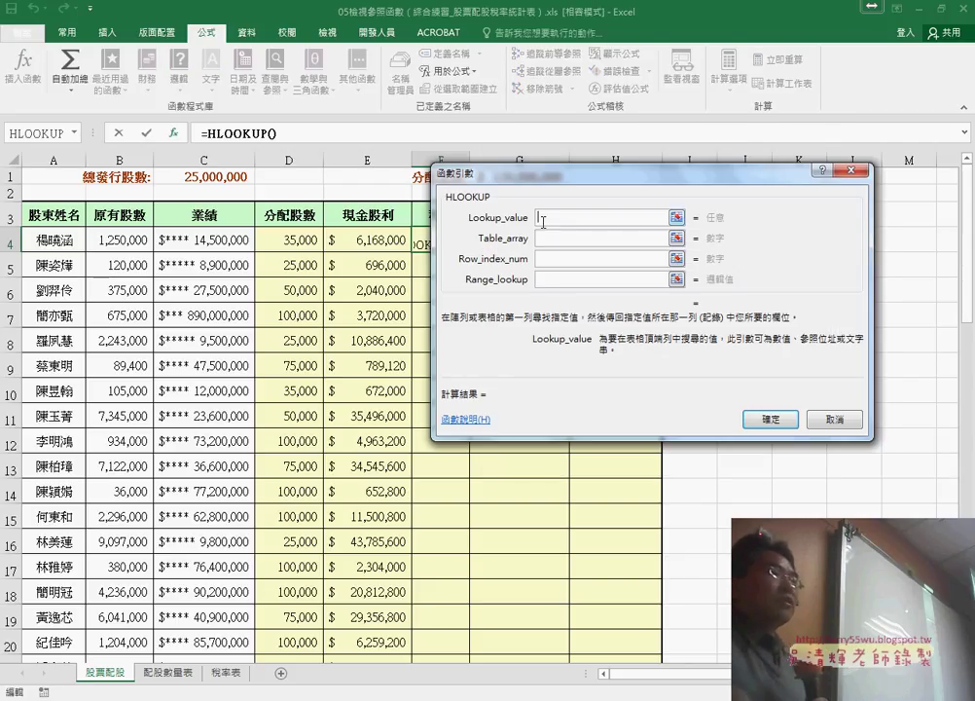
- Set the HLOOKUP lookup value to (原有股數+分配股數)/10000
text((原有股數+分配股數))
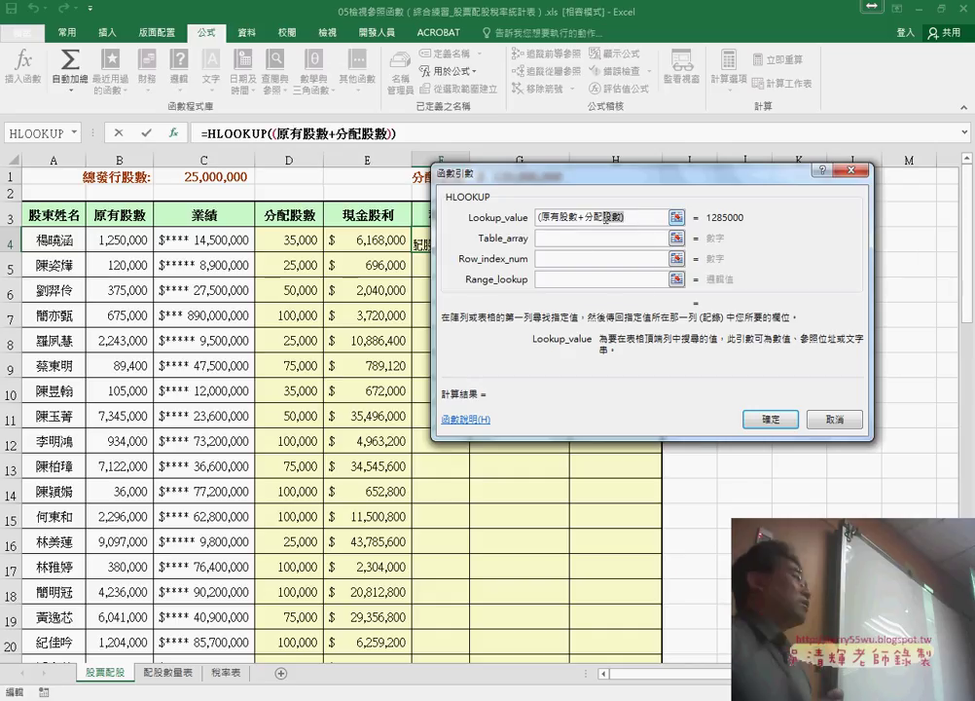
drag(633, 222, 521, 222)
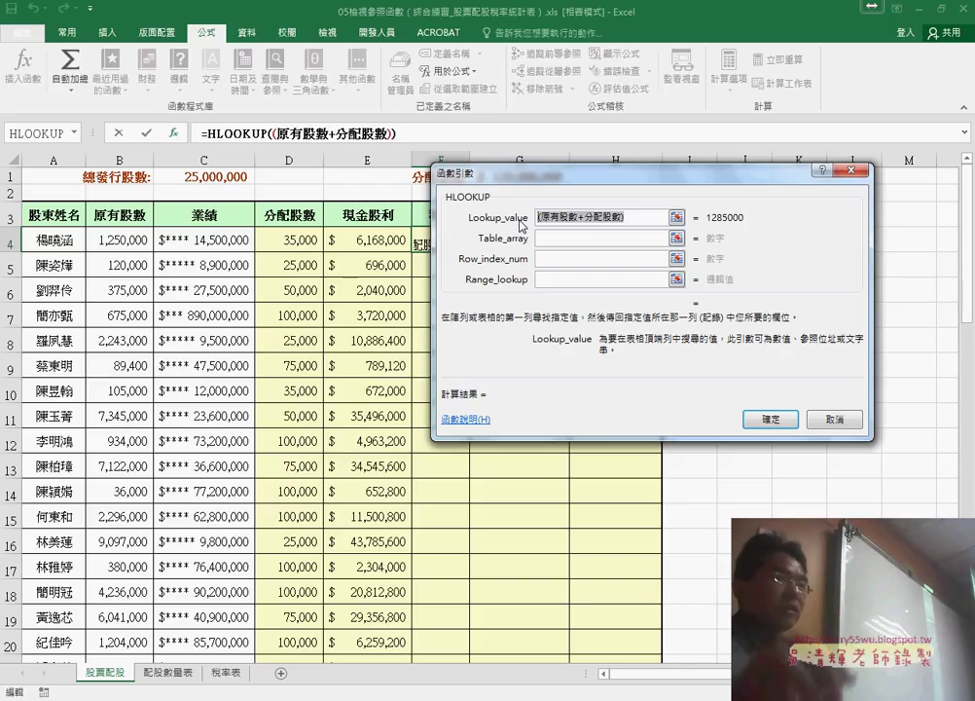
key(BackSpace)
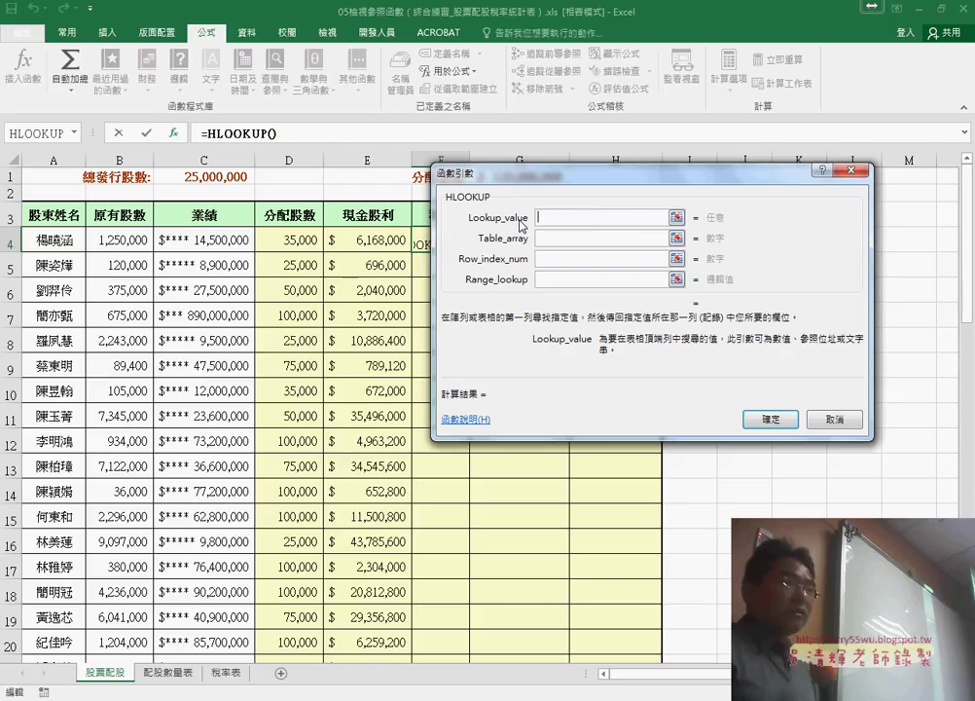
key(F3)
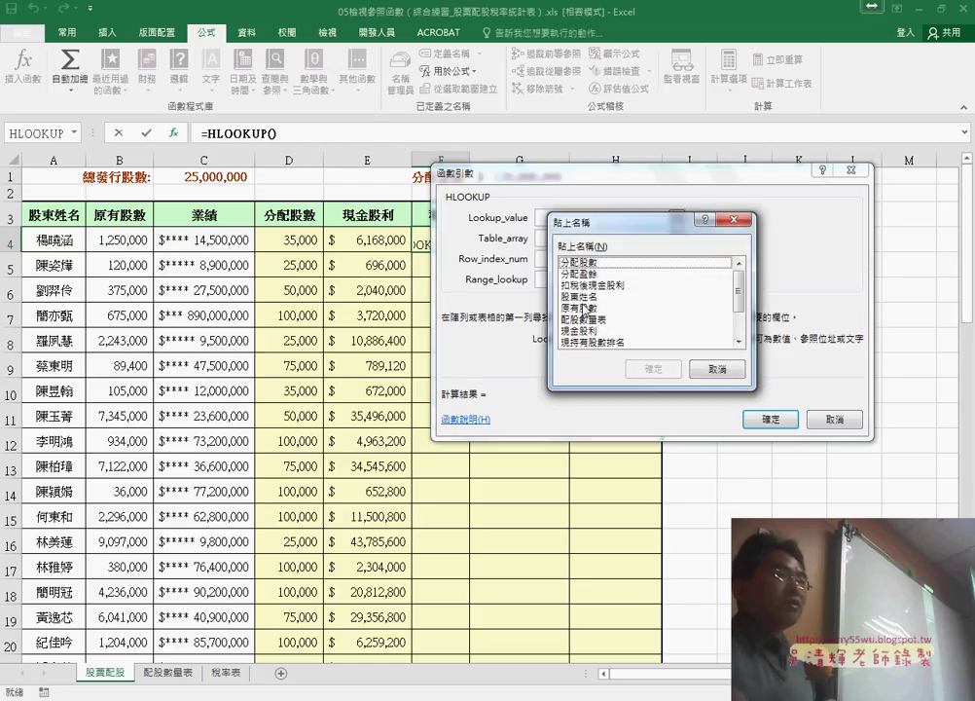
double_click(581, 308)
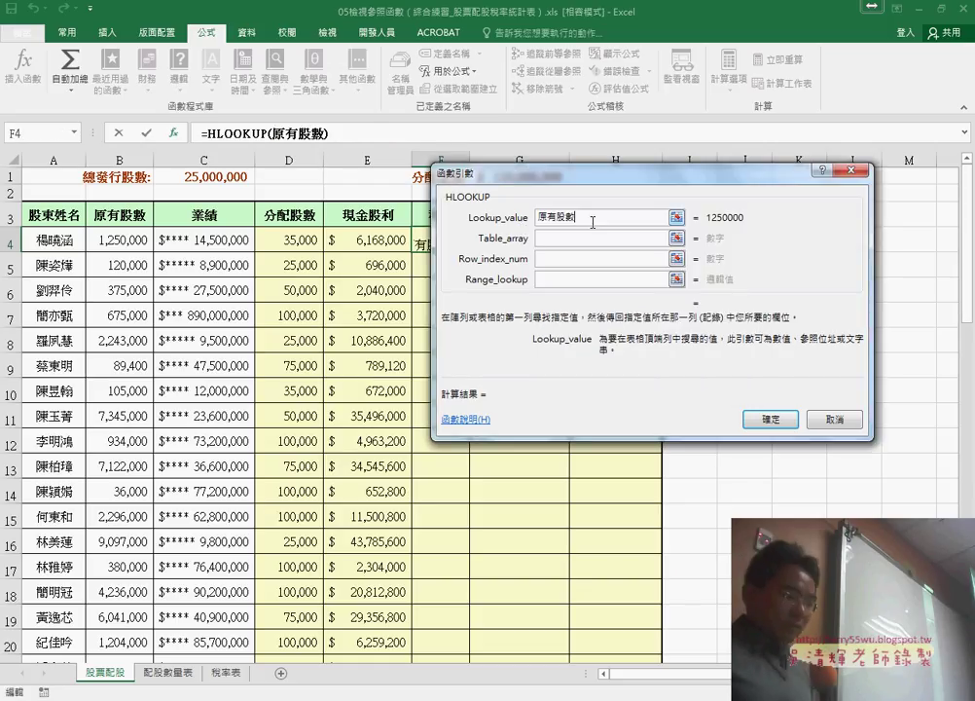
text(+)
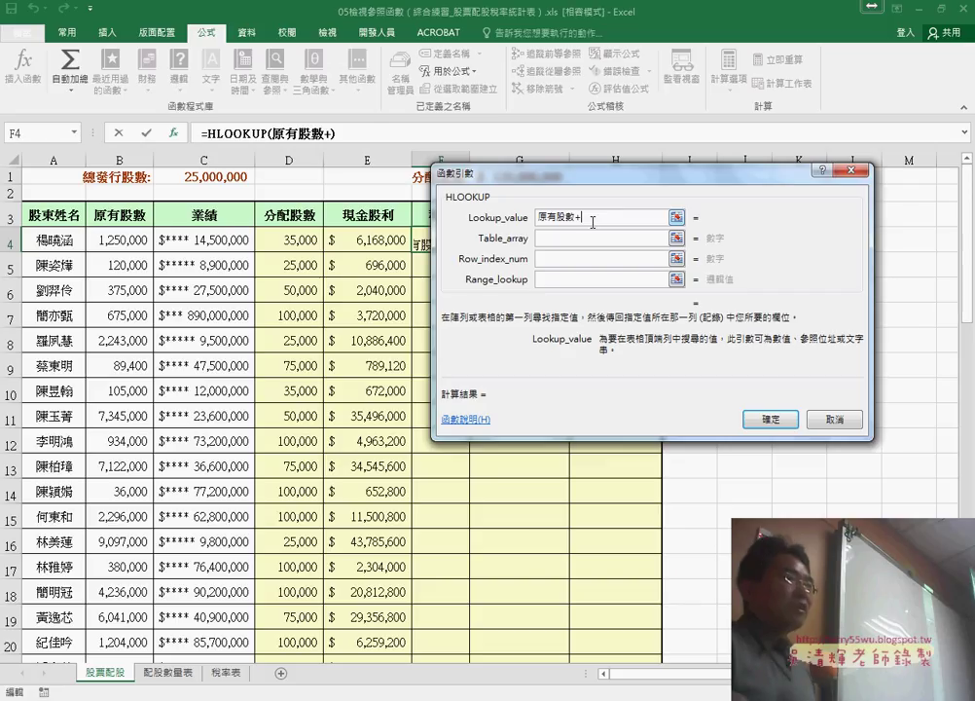
drag(593, 222, 542, 221)
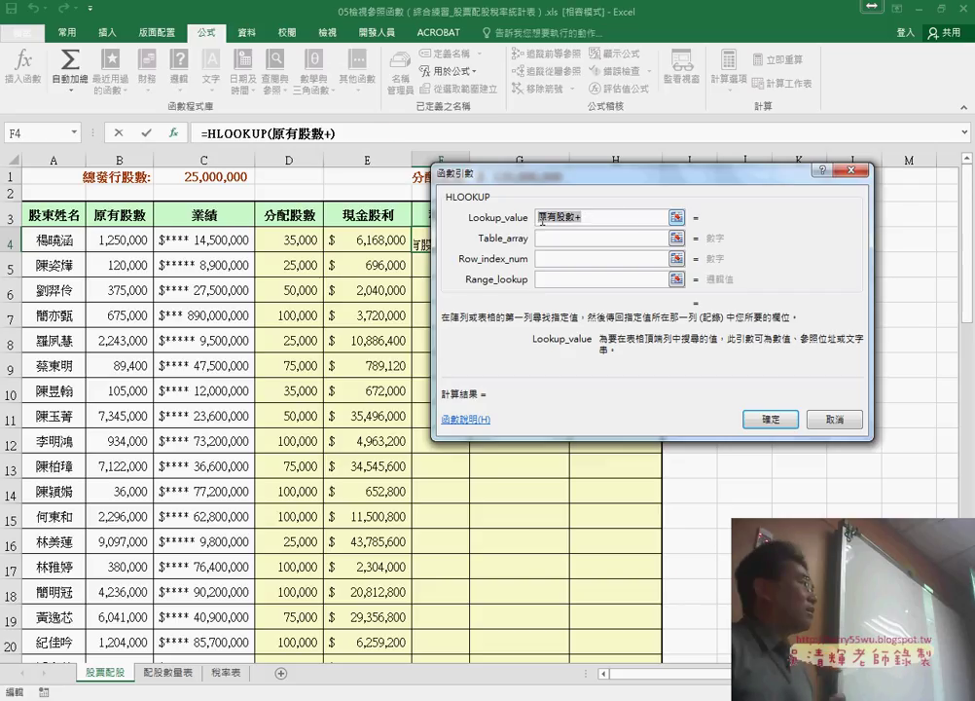
text((原有股數+分配股數))
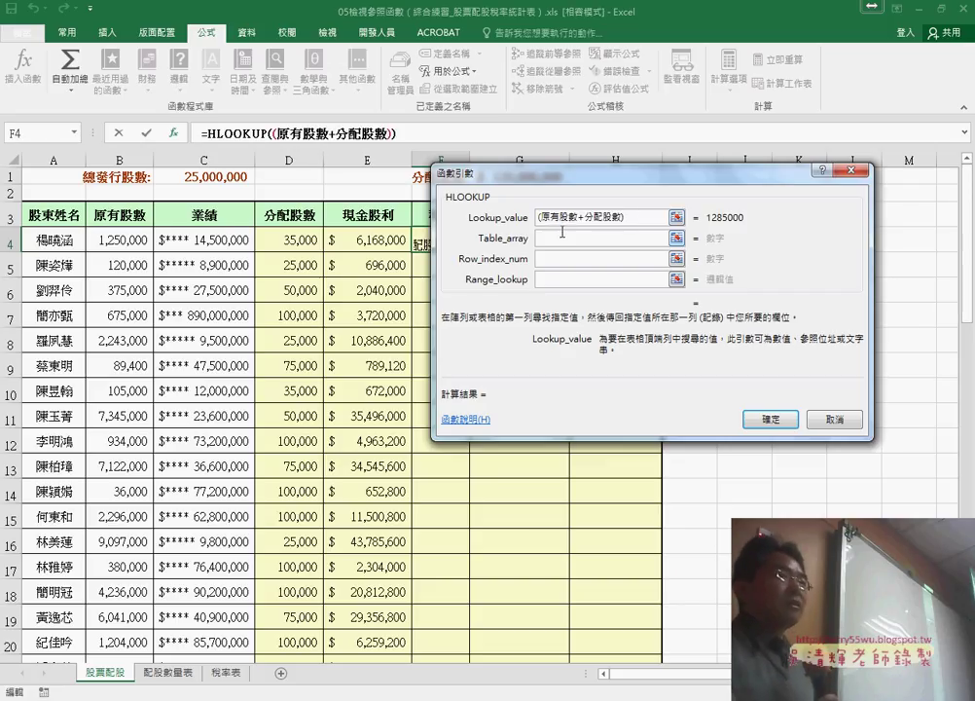
key(BackSpace)
click(534, 221)
key(Delete)
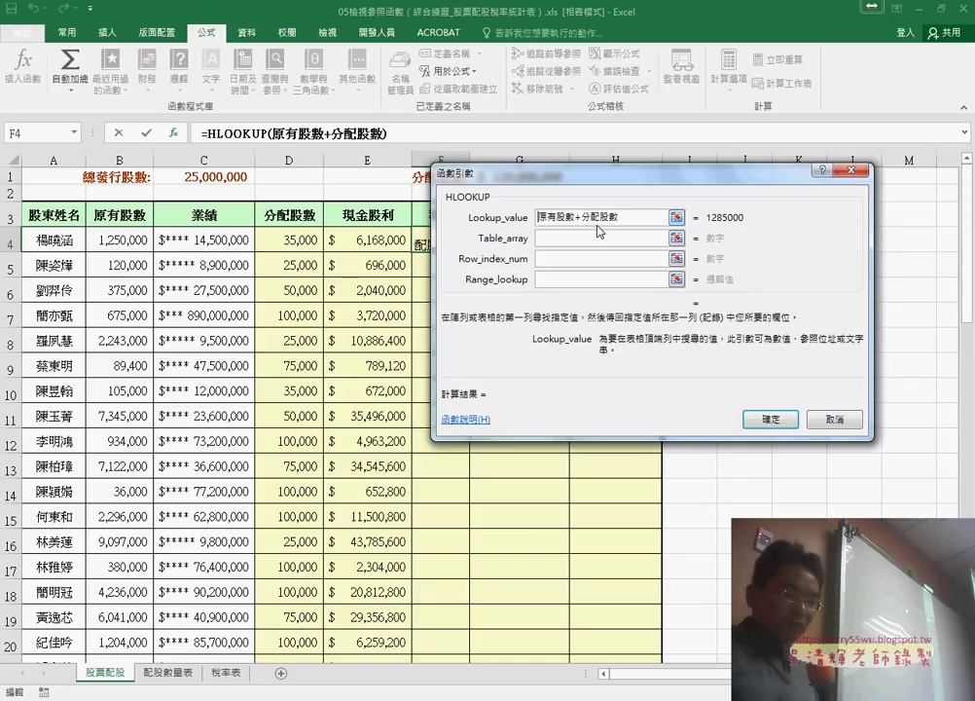
text(()
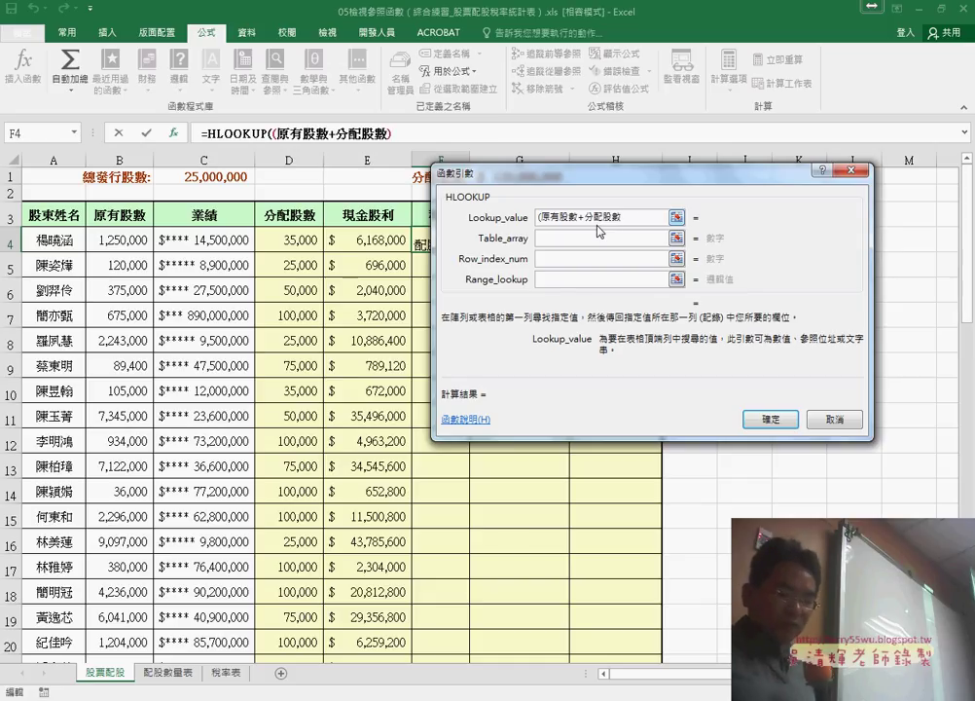
text()/10)
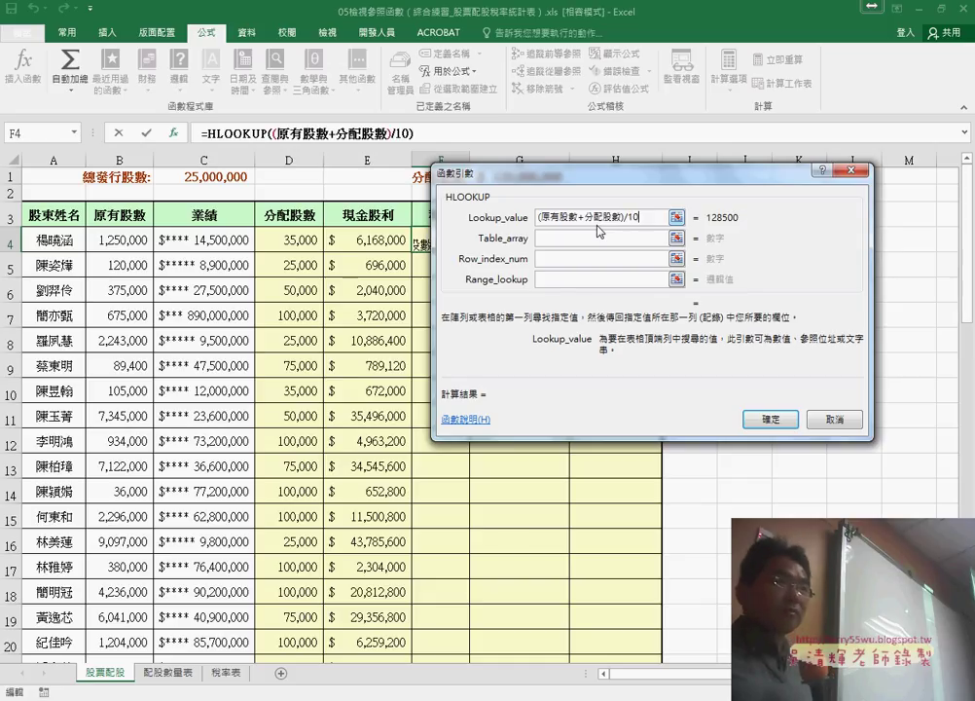
text(000)
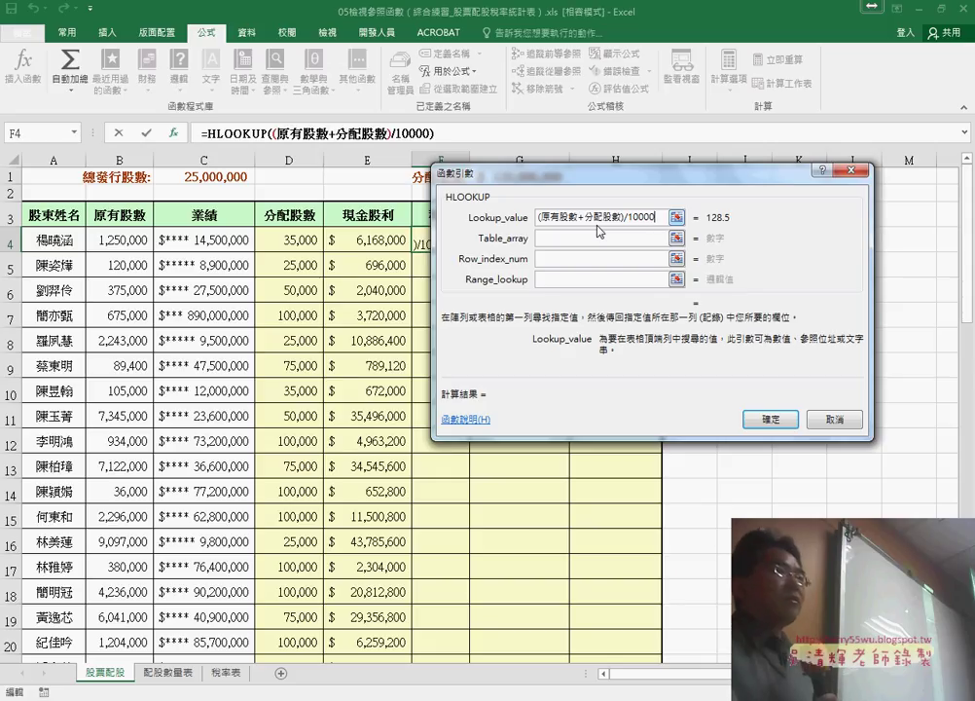
- Use the defined name 稅率表 as the HLOOKUP table array
click(568, 239)
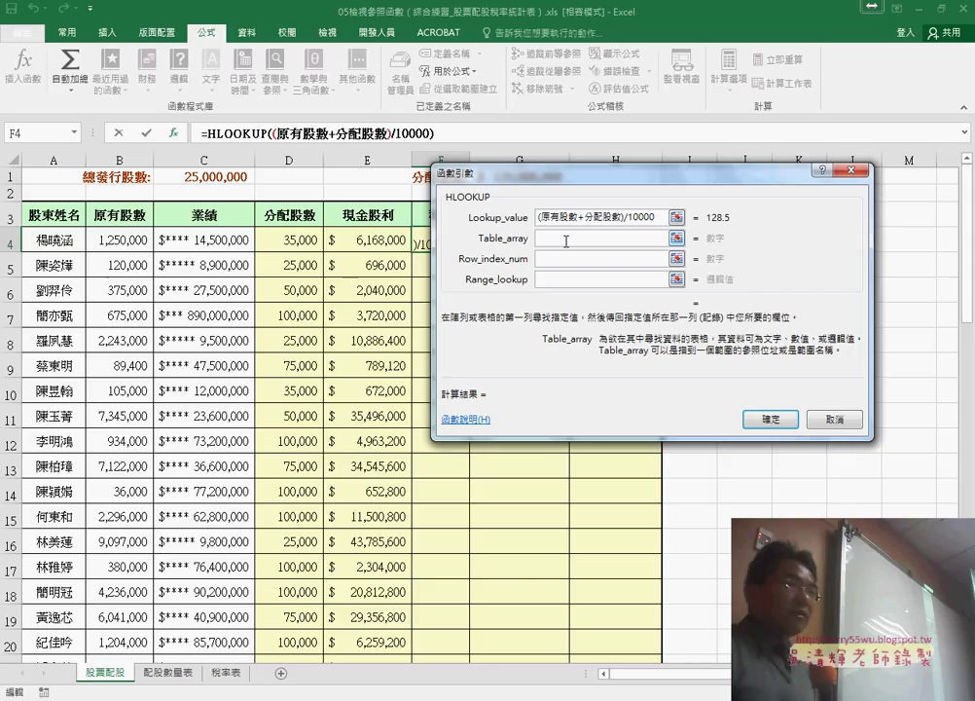
key(F3)
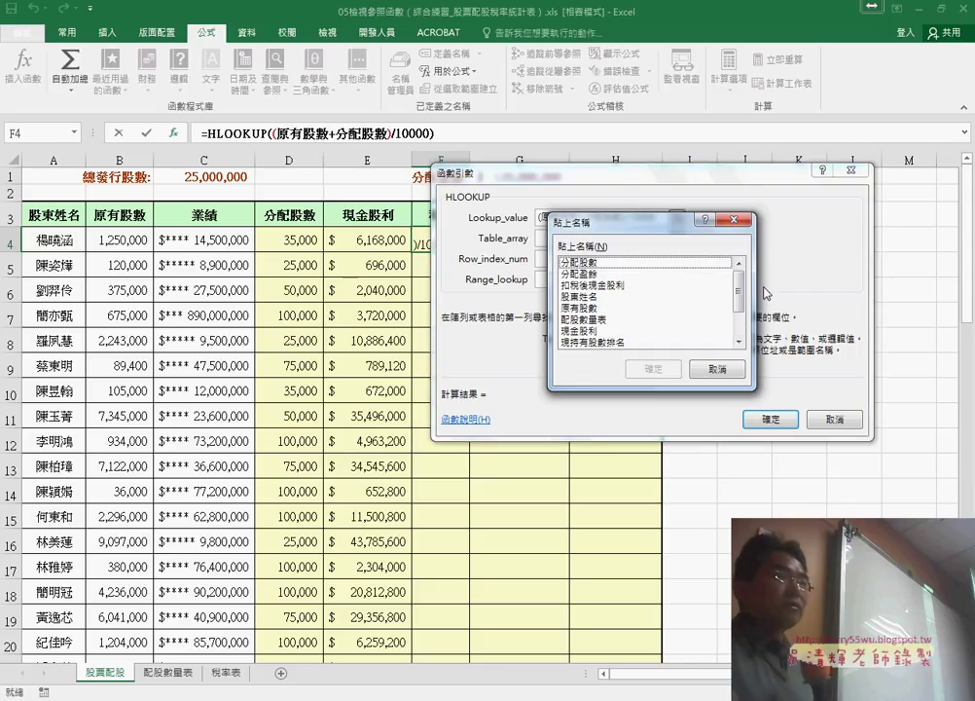
scroll(579, 292, down, 2)
click(583, 320)
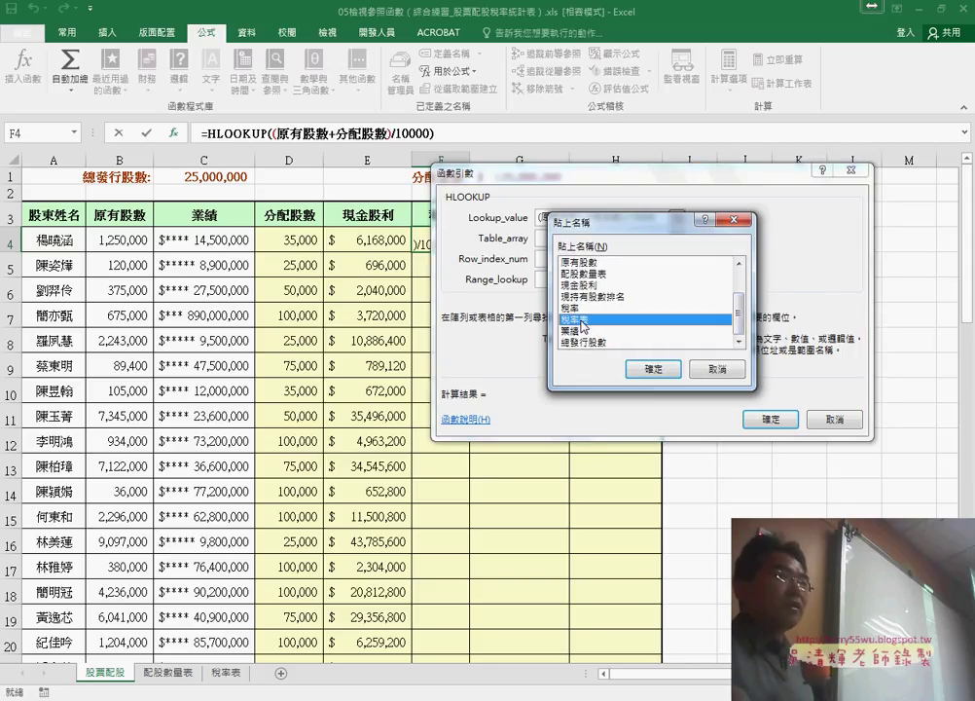
double_click(582, 321)
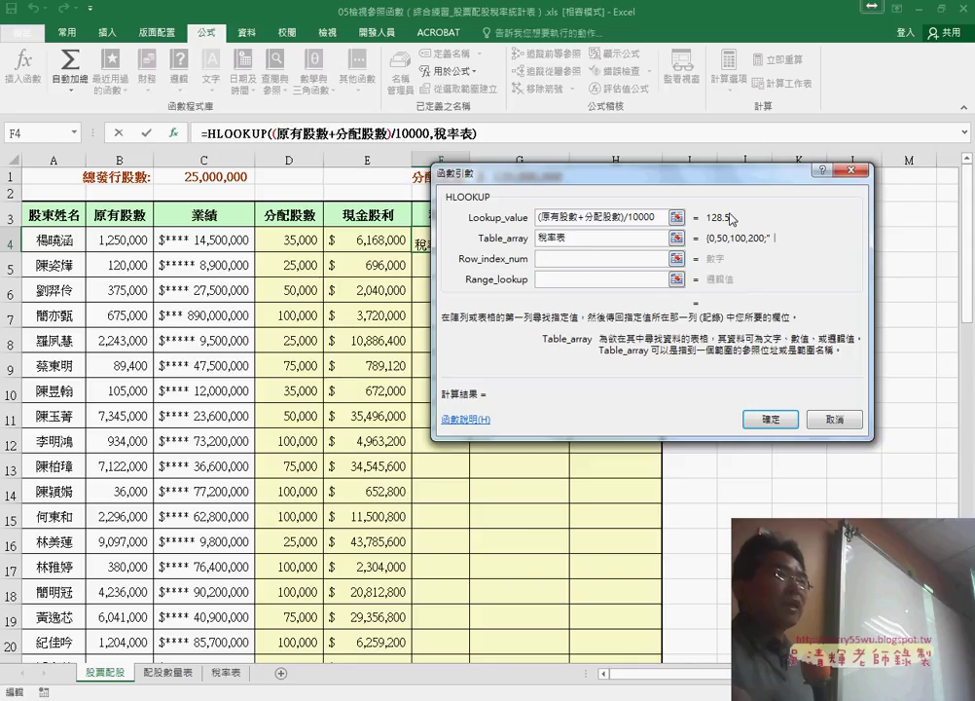
- Set row 3 and range lookup 1, then fill the tax rate down column F
click(568, 260)
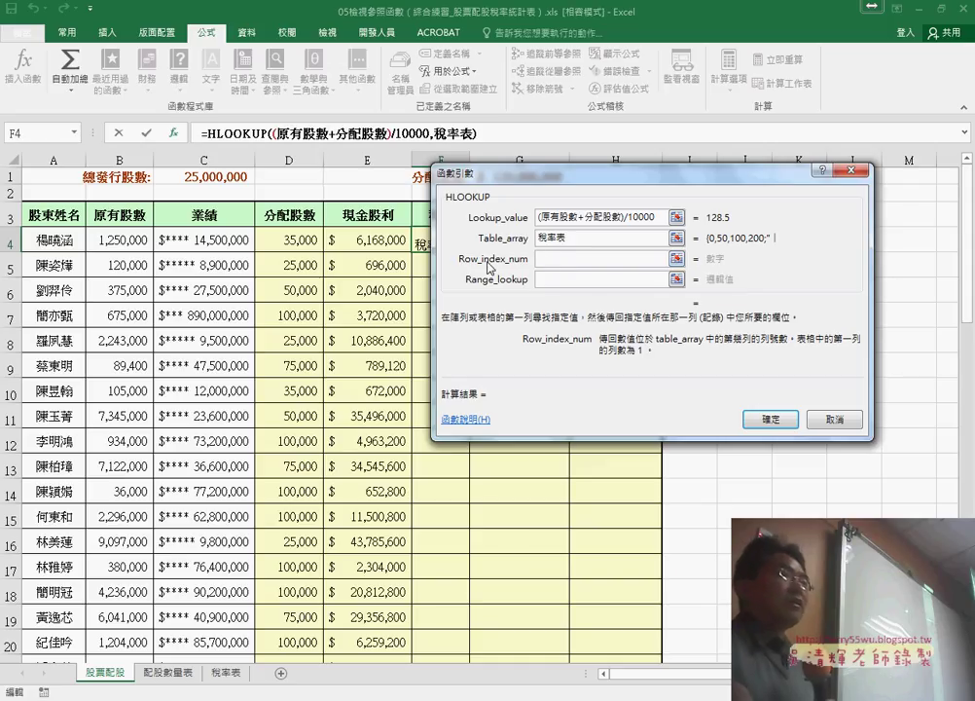
click(603, 238)
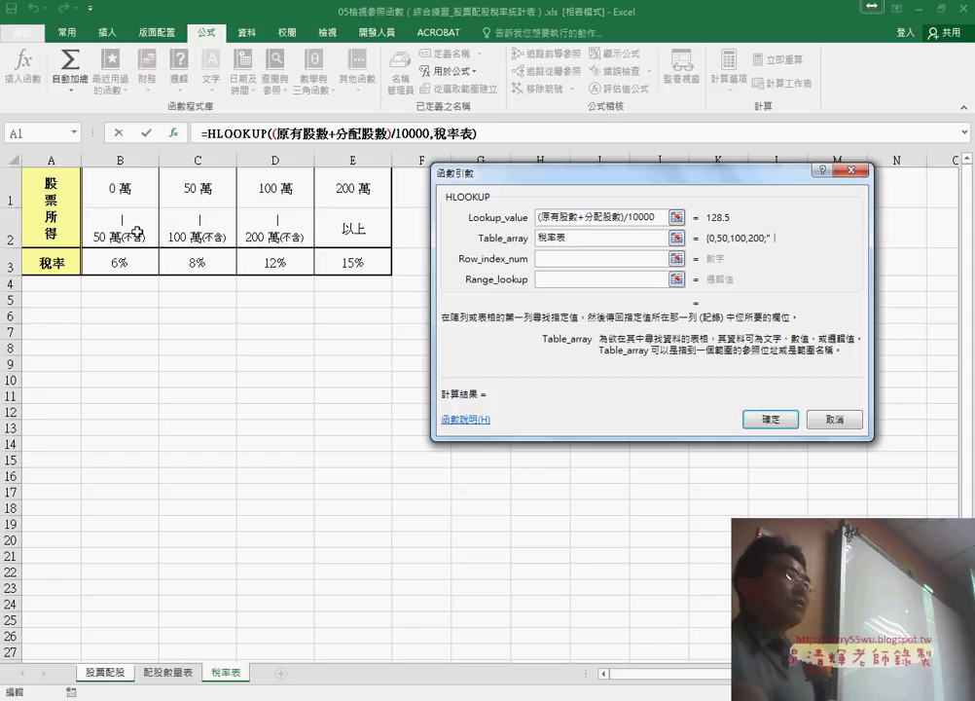
click(562, 258)
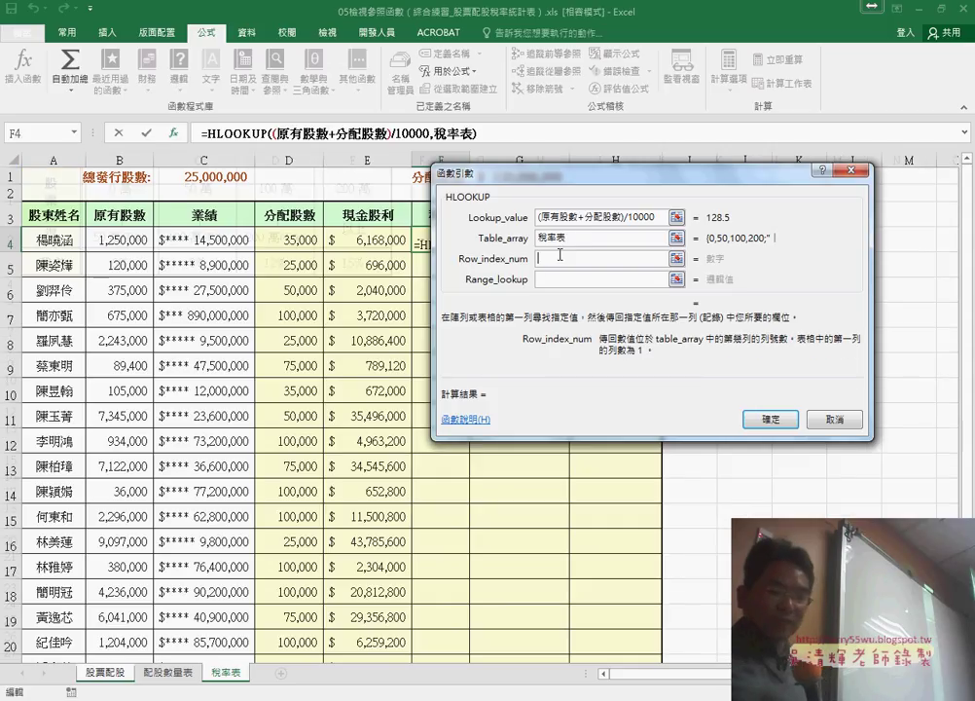
text(3)
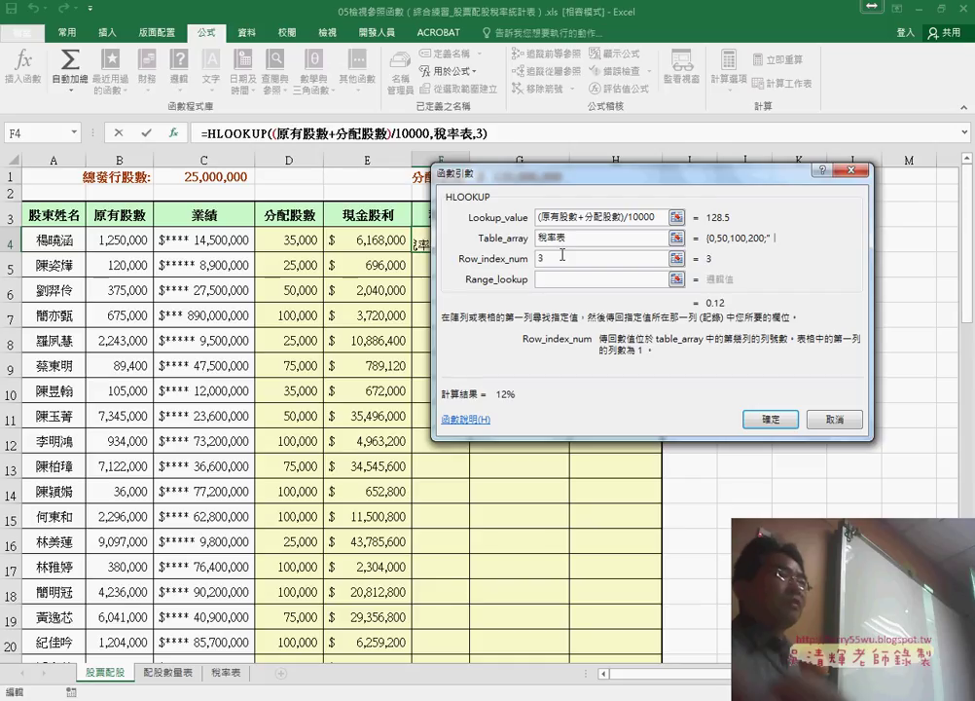
click(566, 279)
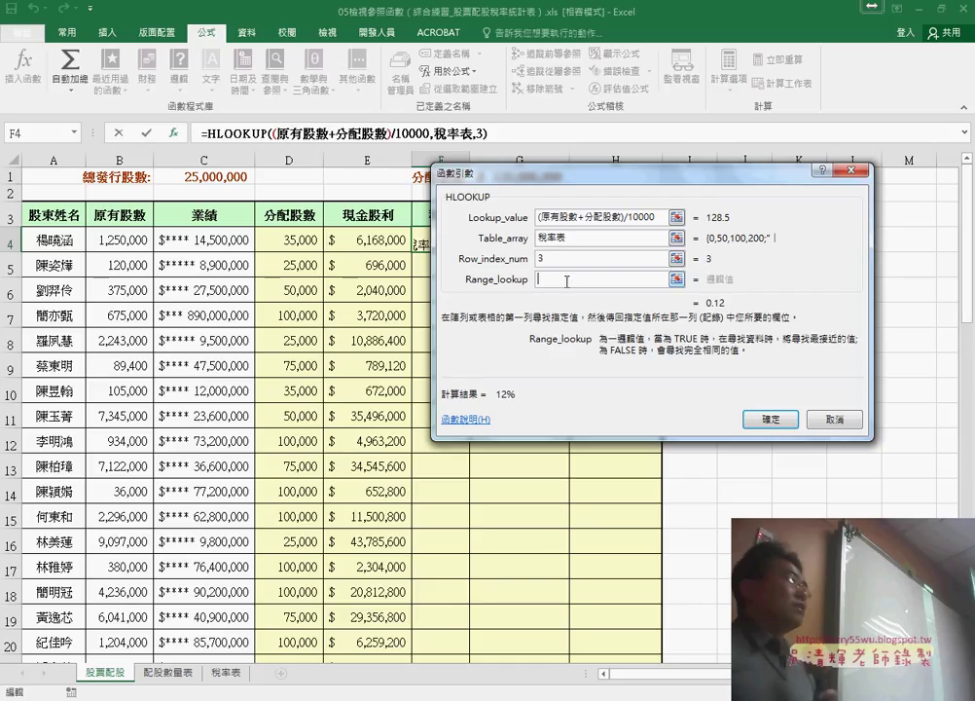
text(1)
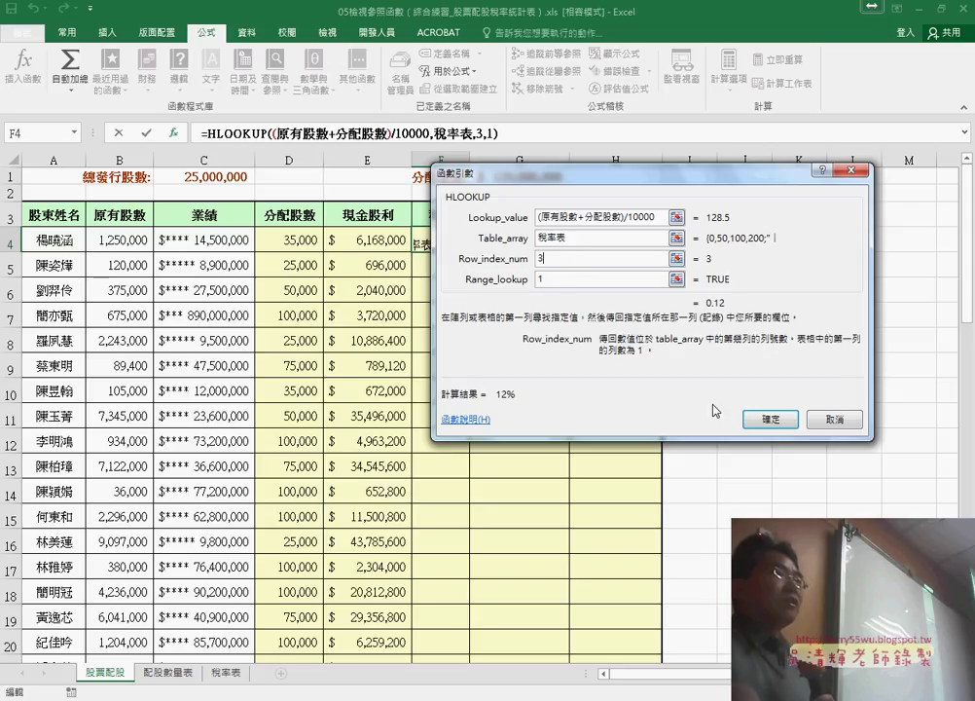
click(771, 419)
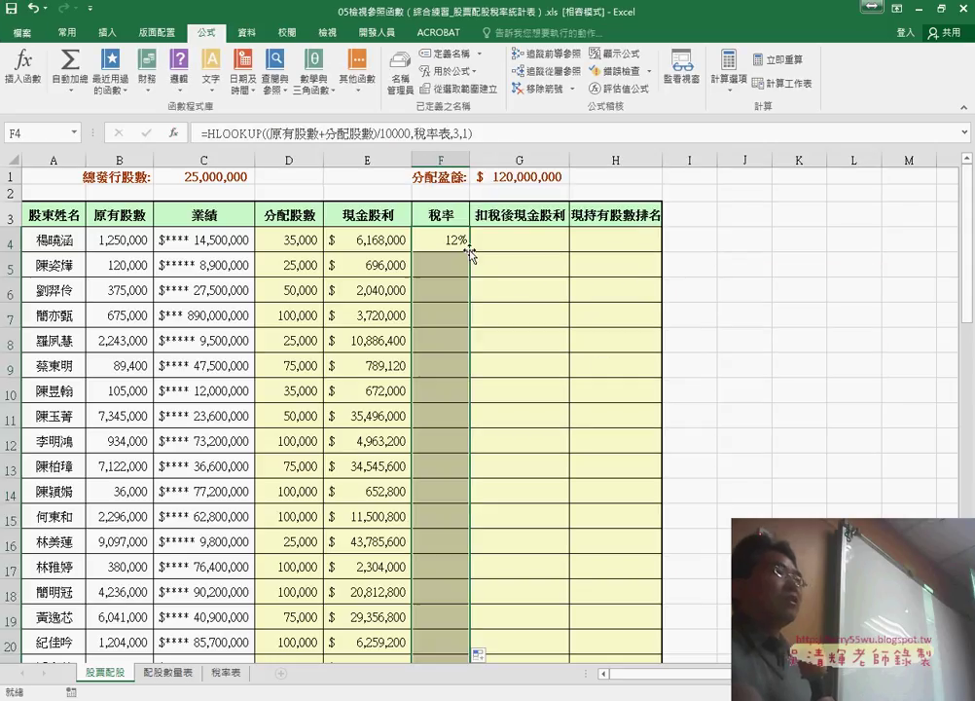
double_click(470, 250)
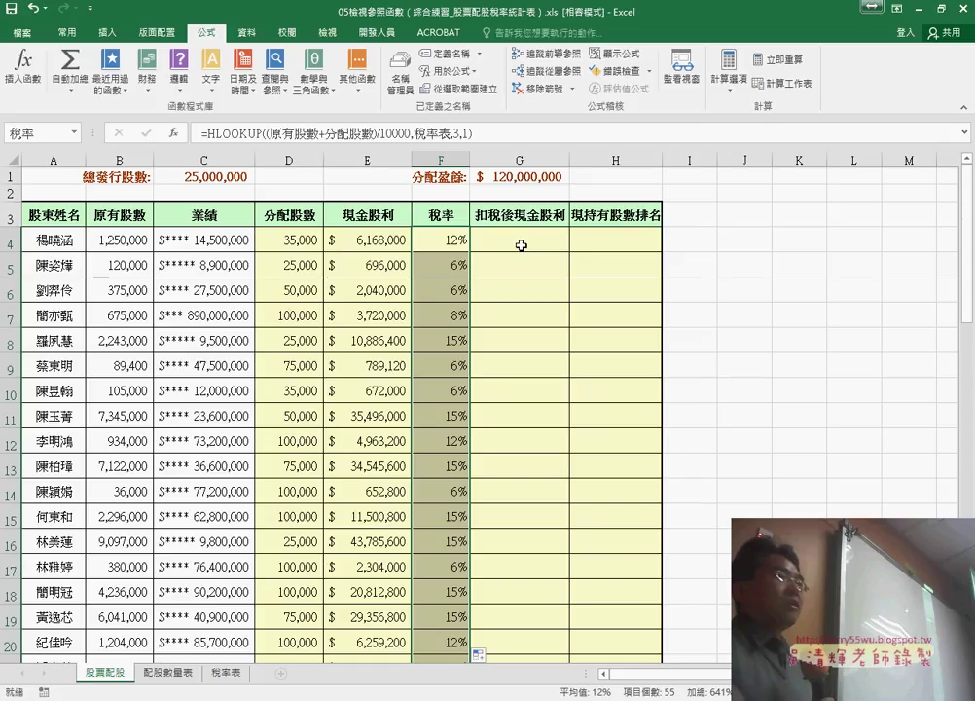
click(522, 245)
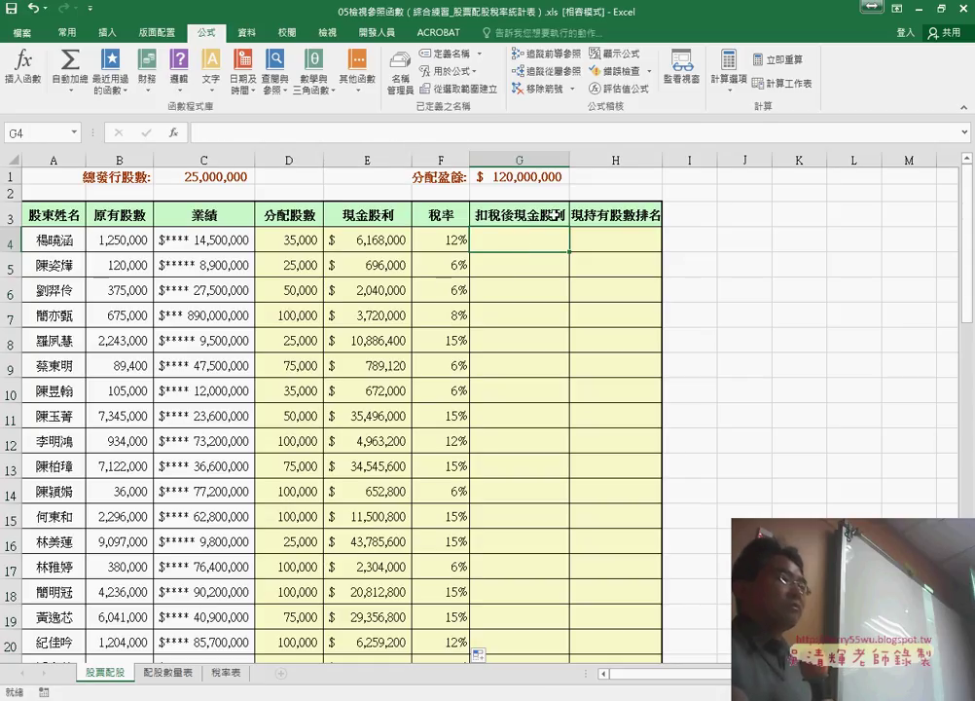
- Check the exercise instructions and start G4's formula with the 現金股利 name
click(272, 584)
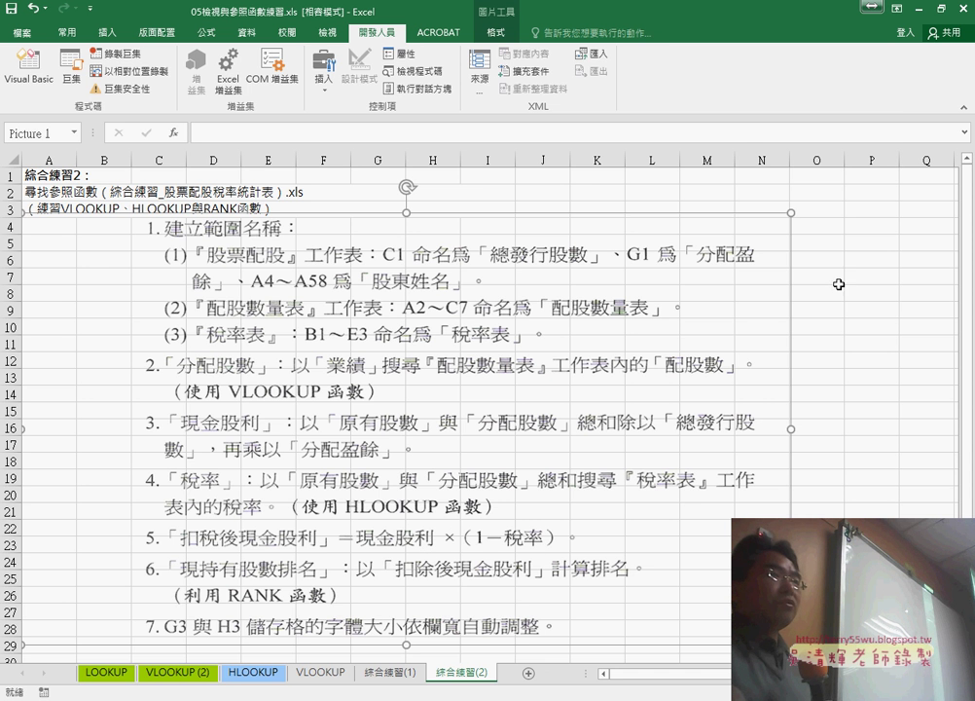
key(alt+Tab)
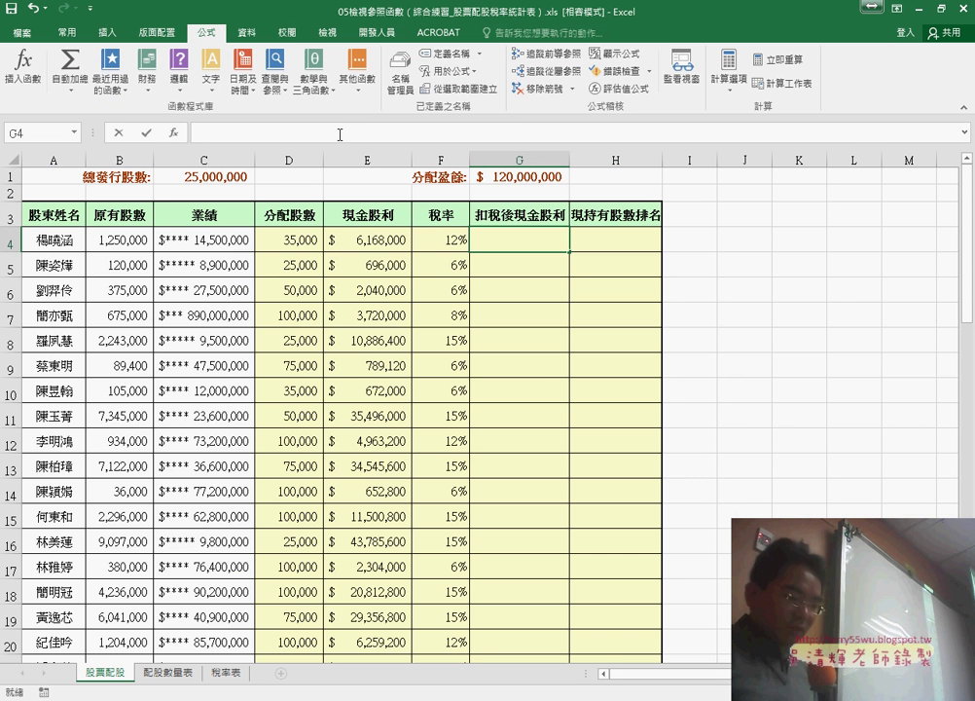
text(=)
key(F3)
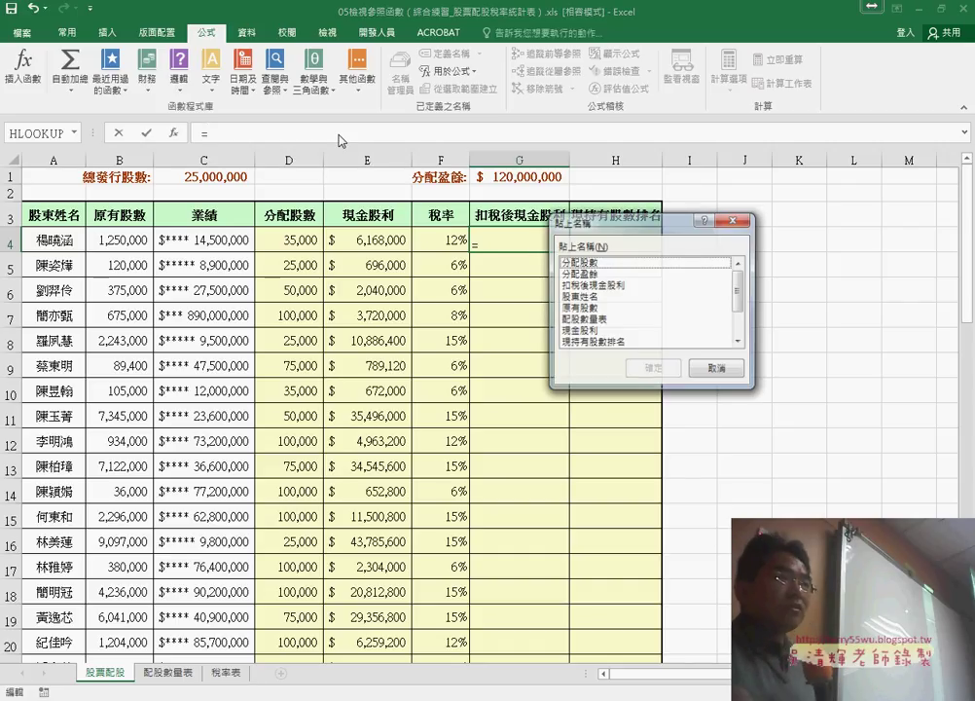
click(582, 331)
click(647, 369)
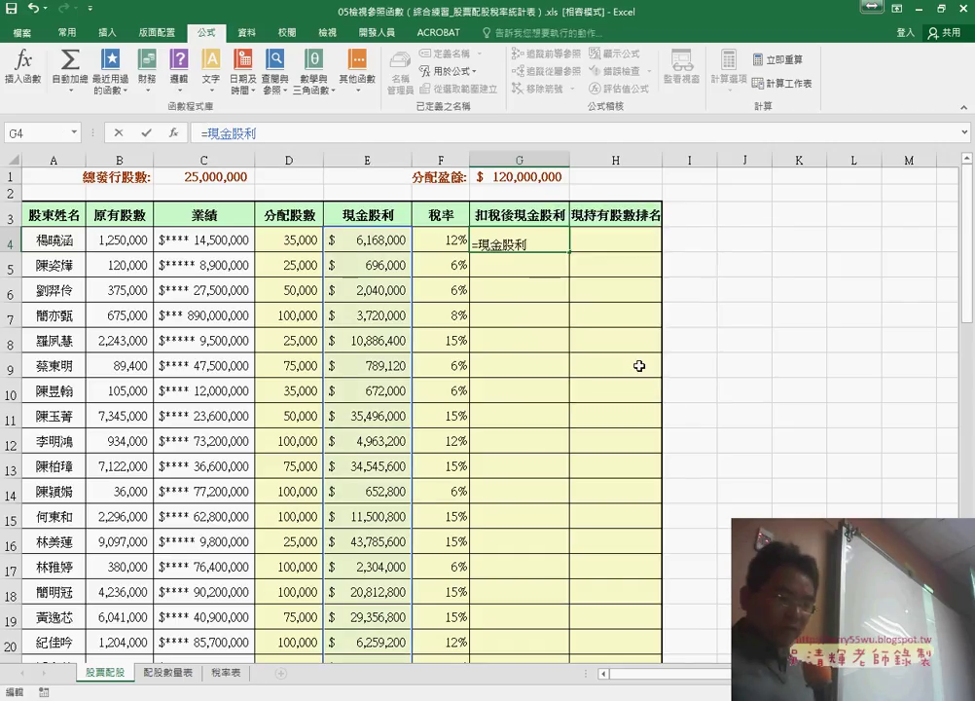
text(-(1-)
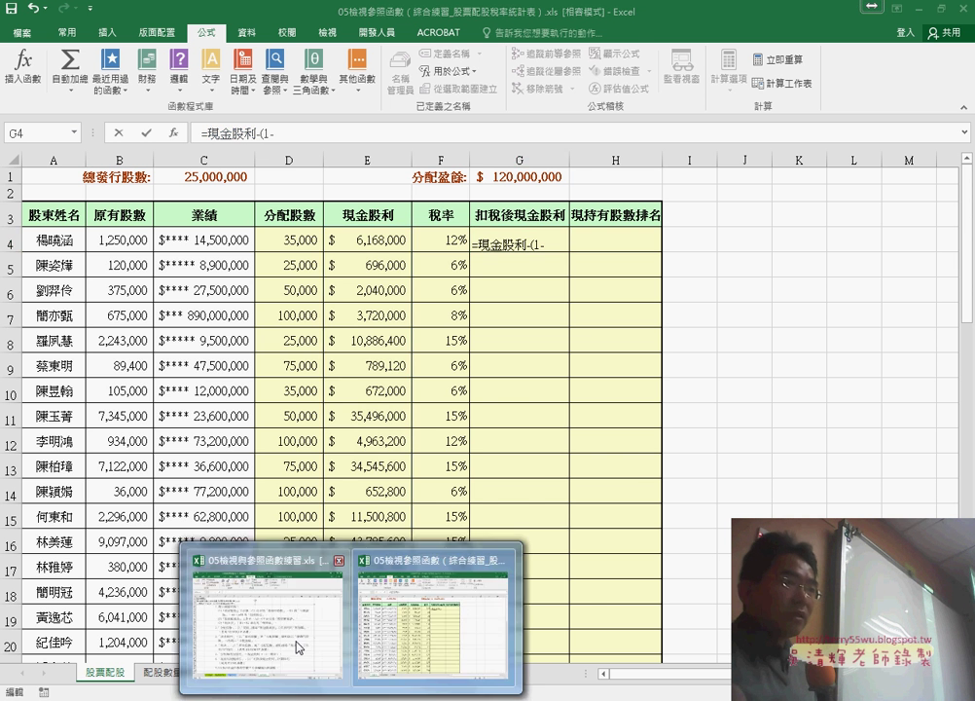
- Complete G4 as =現金股利*(1-稅率) and fill it down column G
click(298, 642)
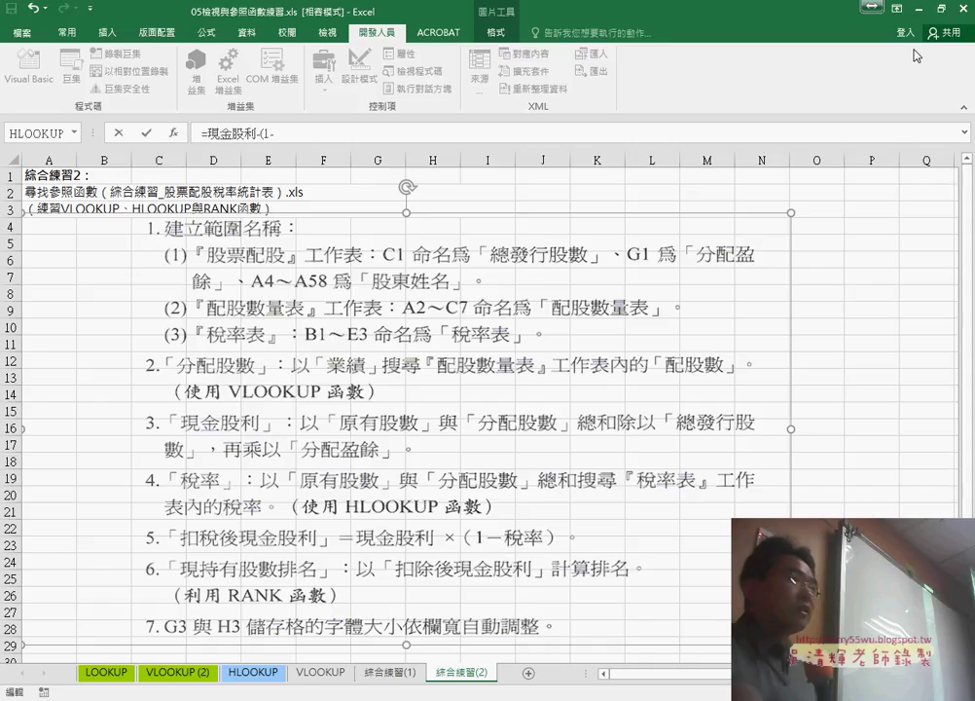
key(alt+Tab)
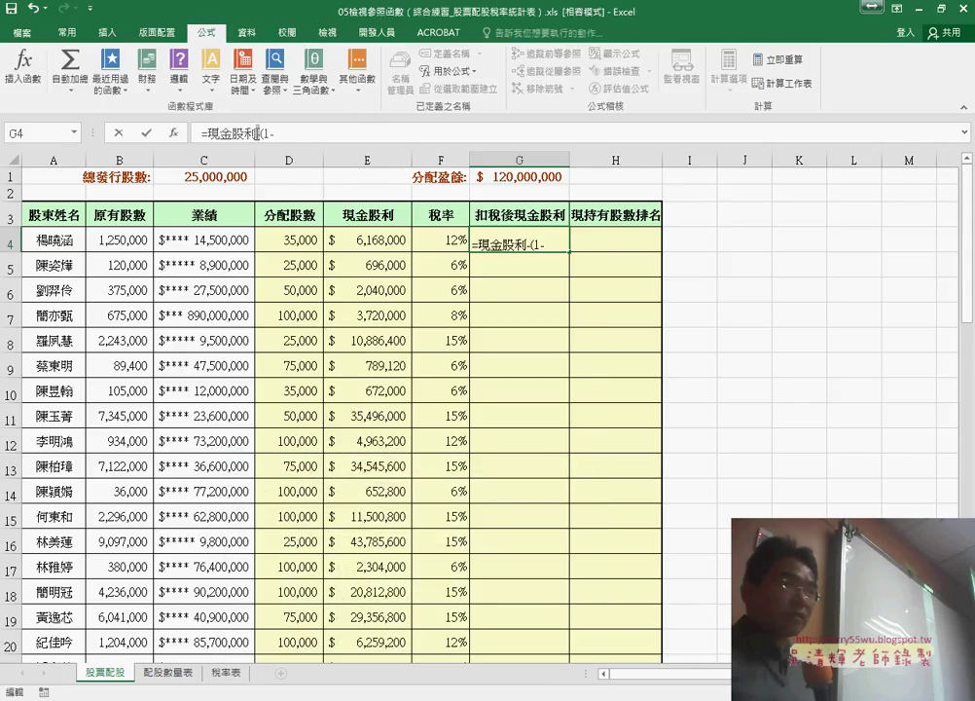
click(256, 133)
key(Delete)
text(*)
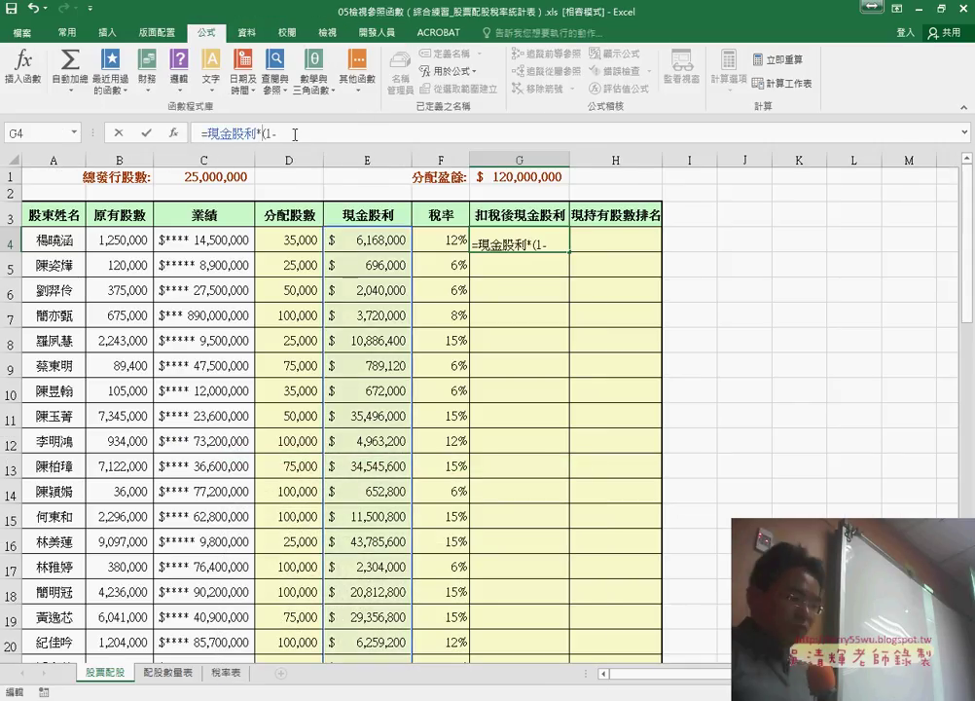
key(F3)
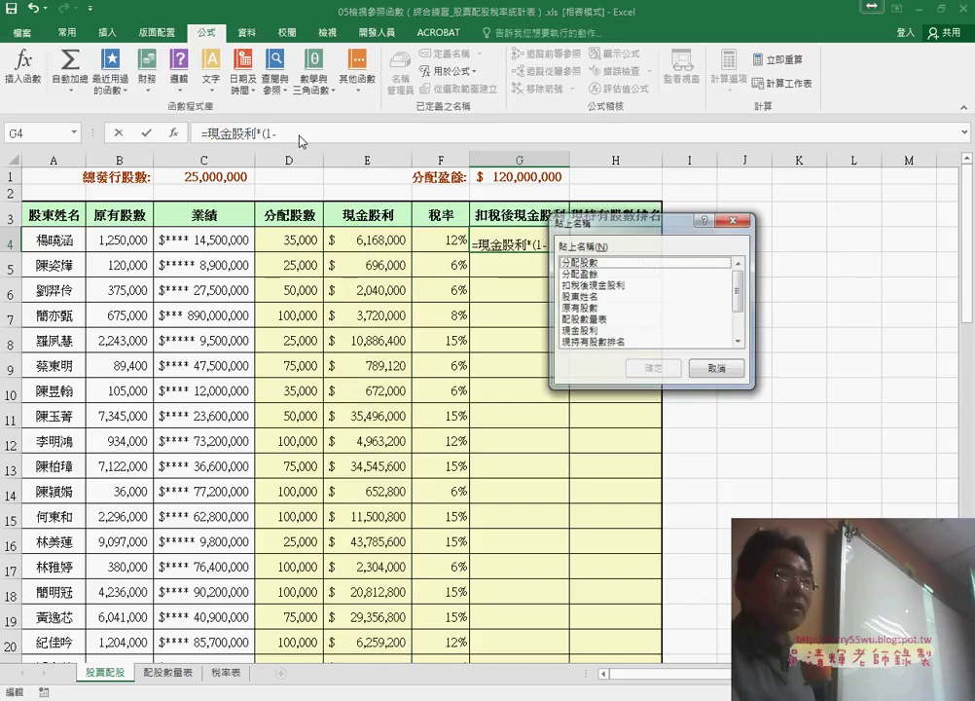
scroll(643, 307, down, 2)
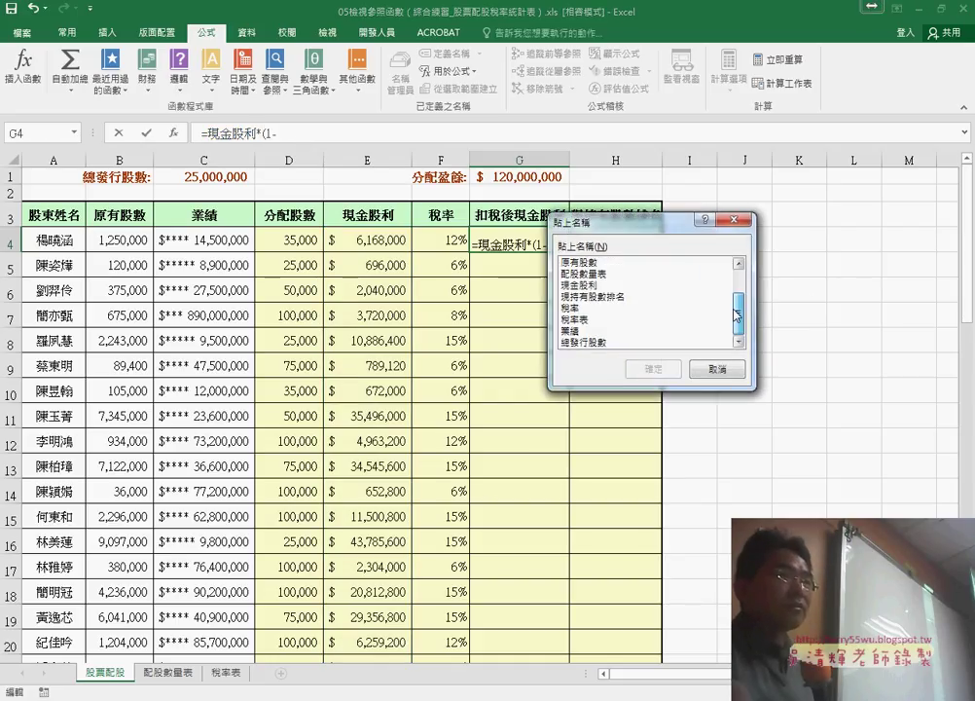
click(574, 310)
double_click(575, 309)
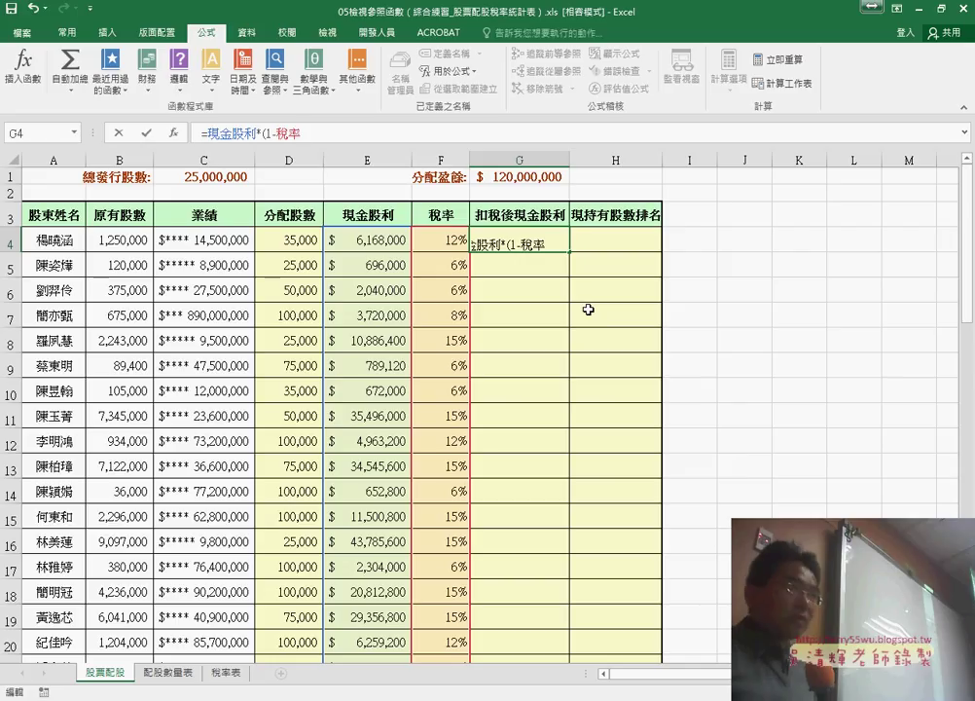
text())
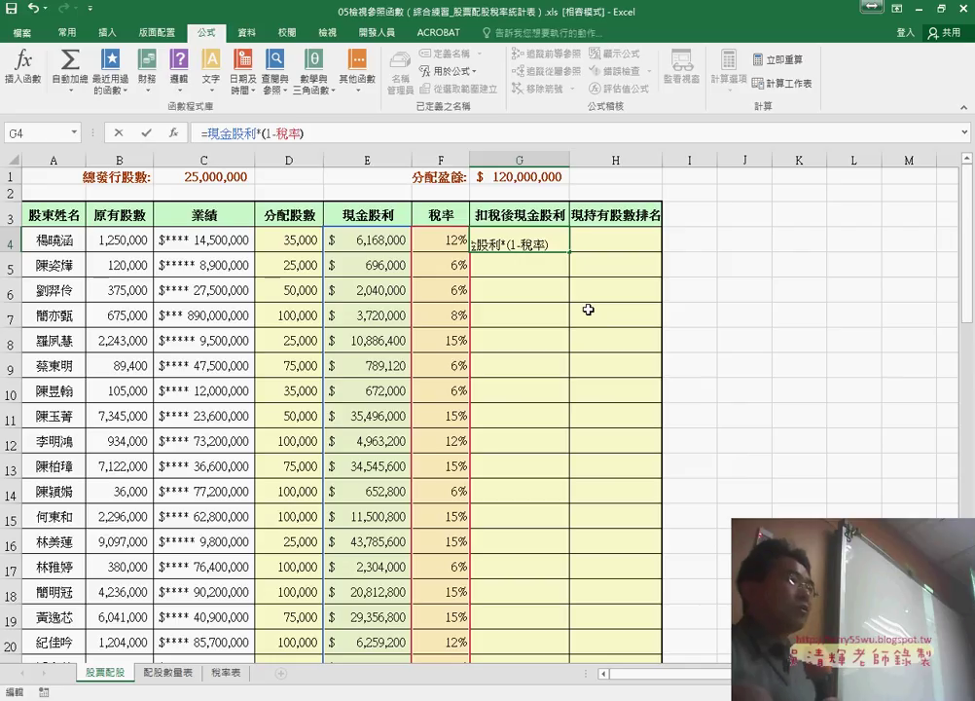
click(148, 134)
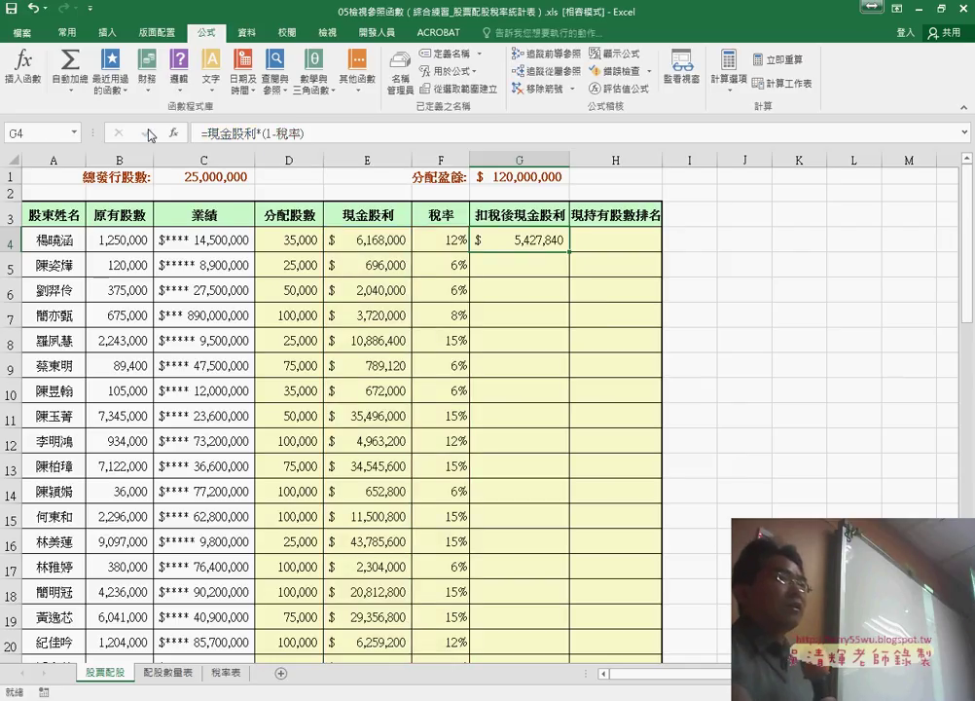
double_click(569, 251)
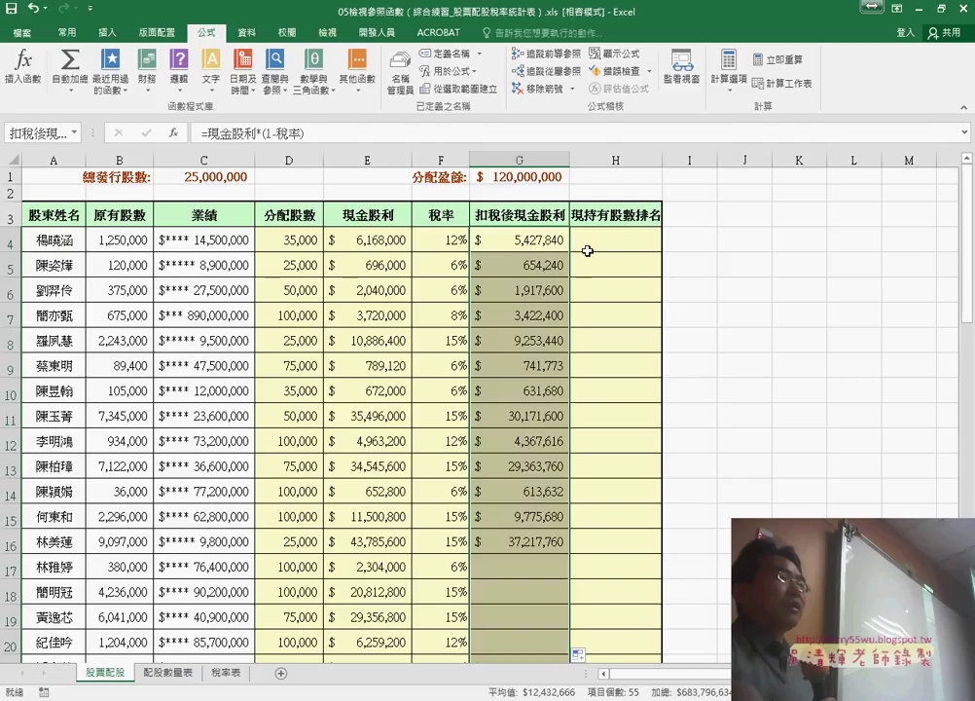
click(642, 246)
- Insert a RANK.EQ function in H4 from the Statistical category
click(173, 133)
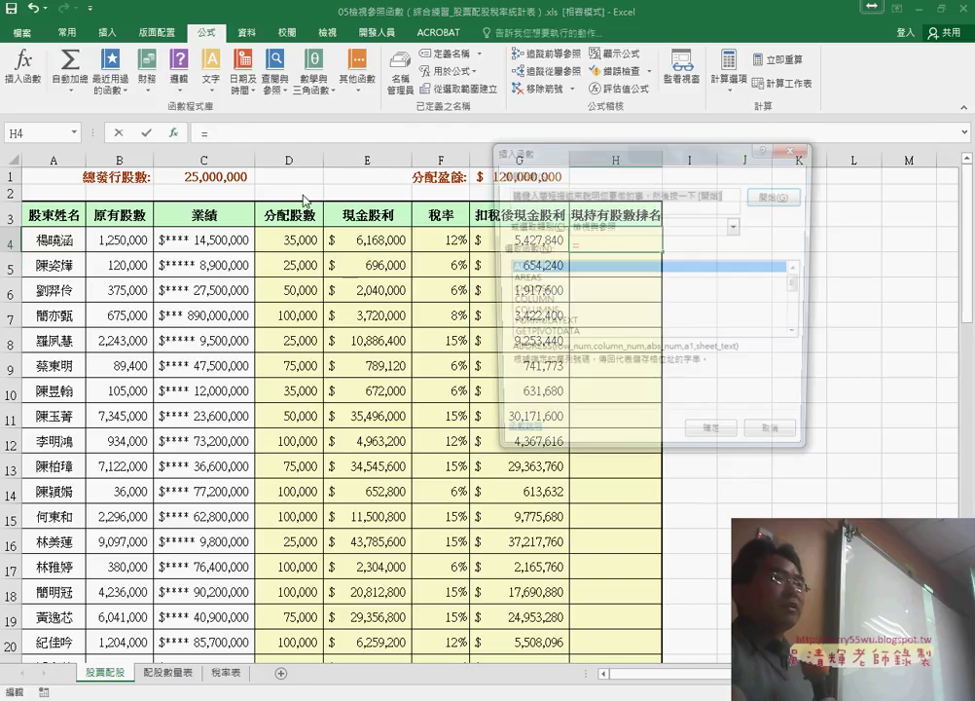
click(621, 234)
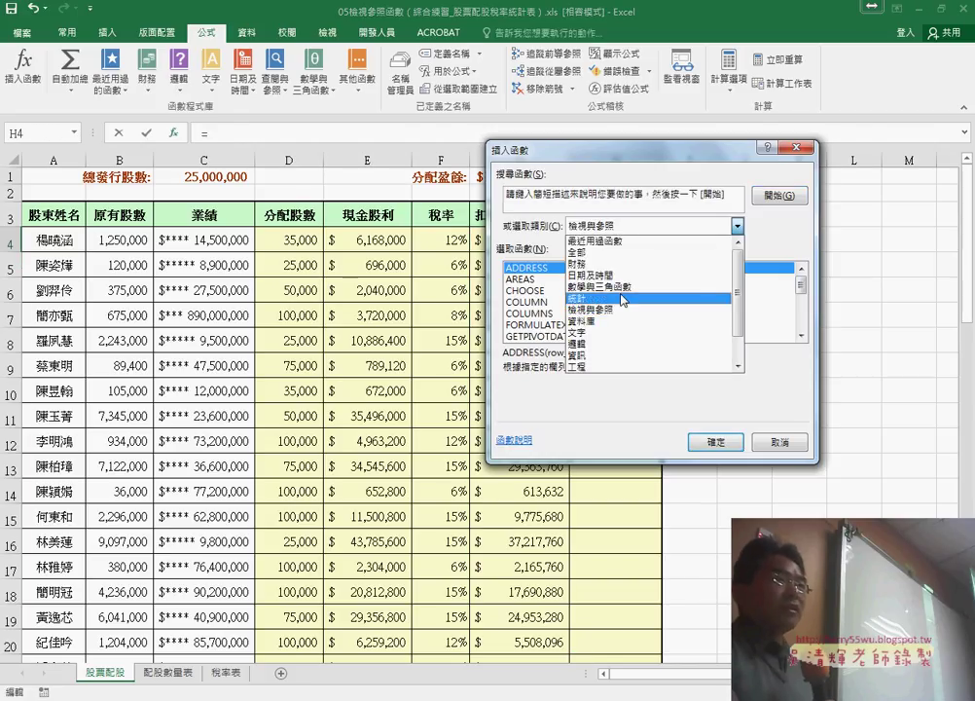
click(632, 296)
click(804, 302)
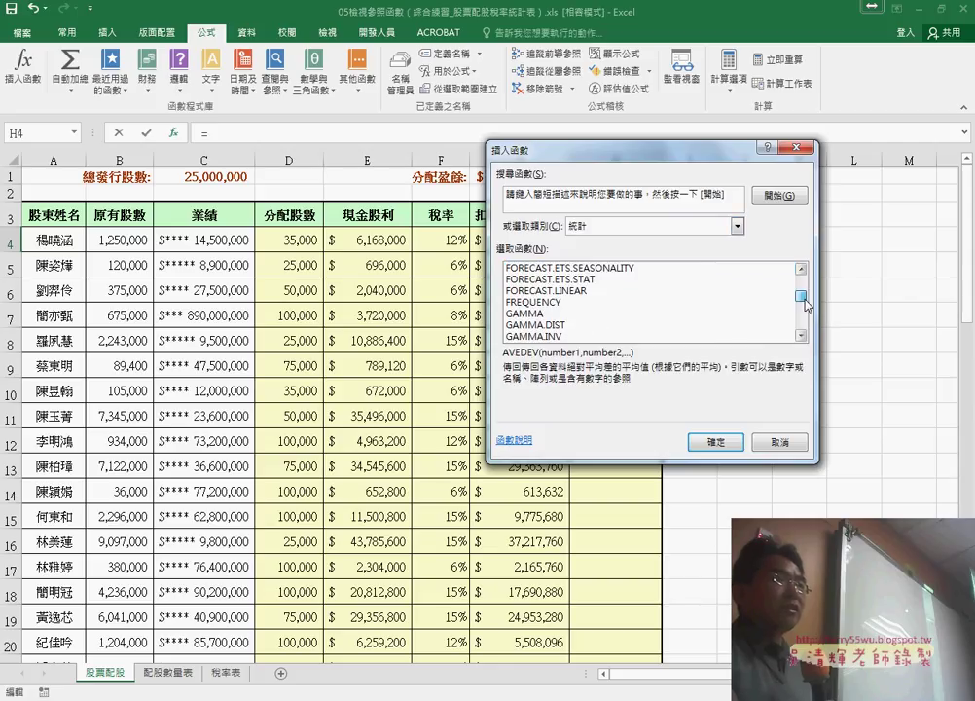
drag(805, 305, 807, 314)
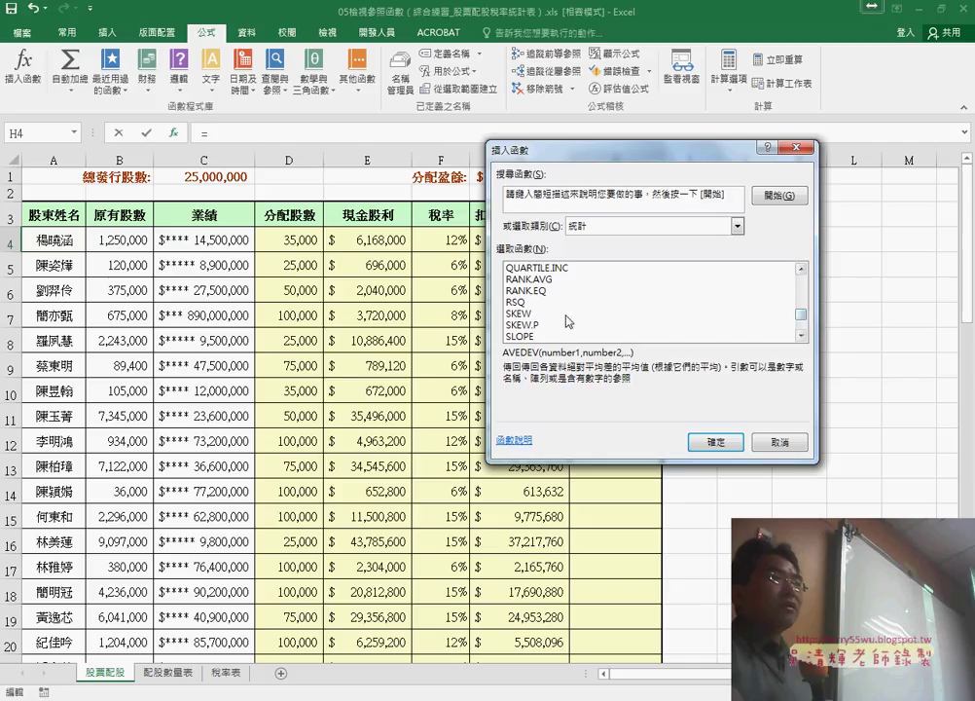
click(550, 291)
double_click(549, 292)
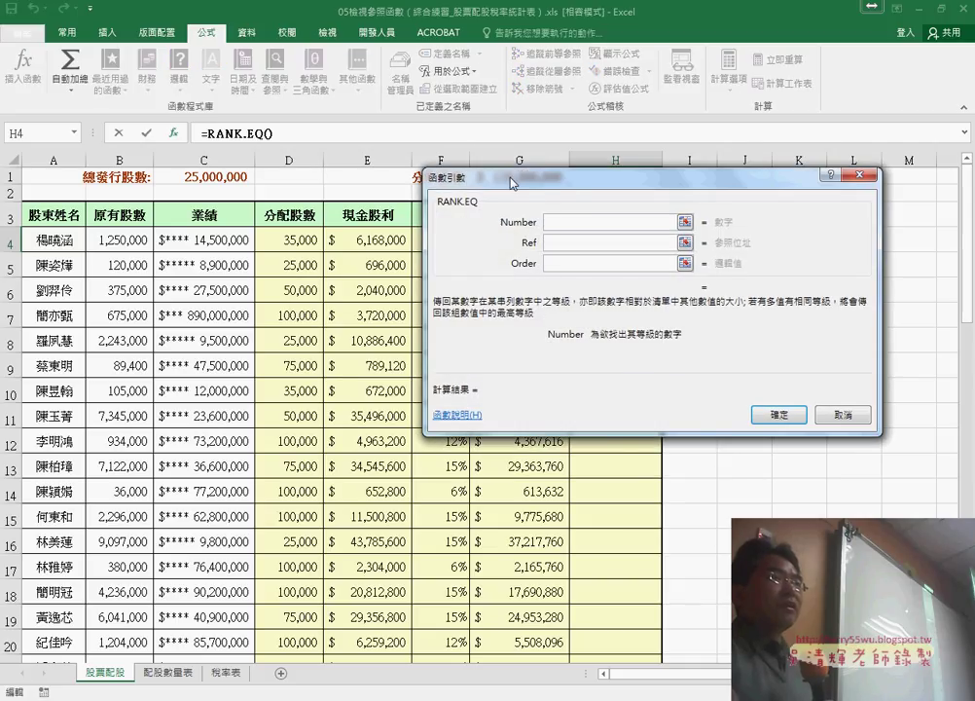
- Rank G4 within the 扣稅後現金股利 range, giving 35
drag(513, 183, 773, 188)
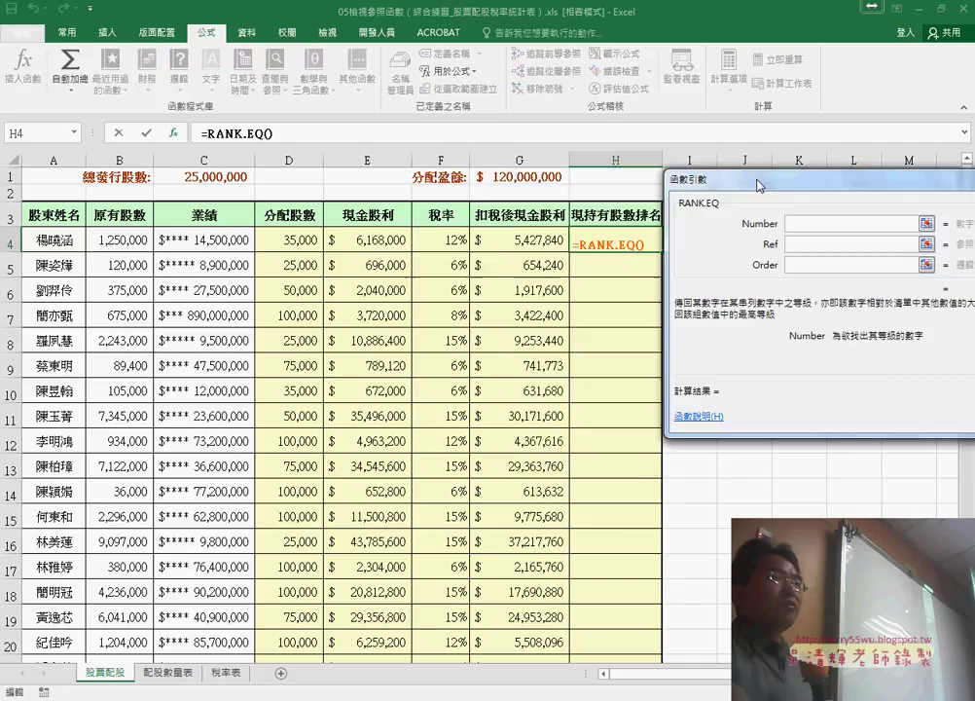
click(533, 240)
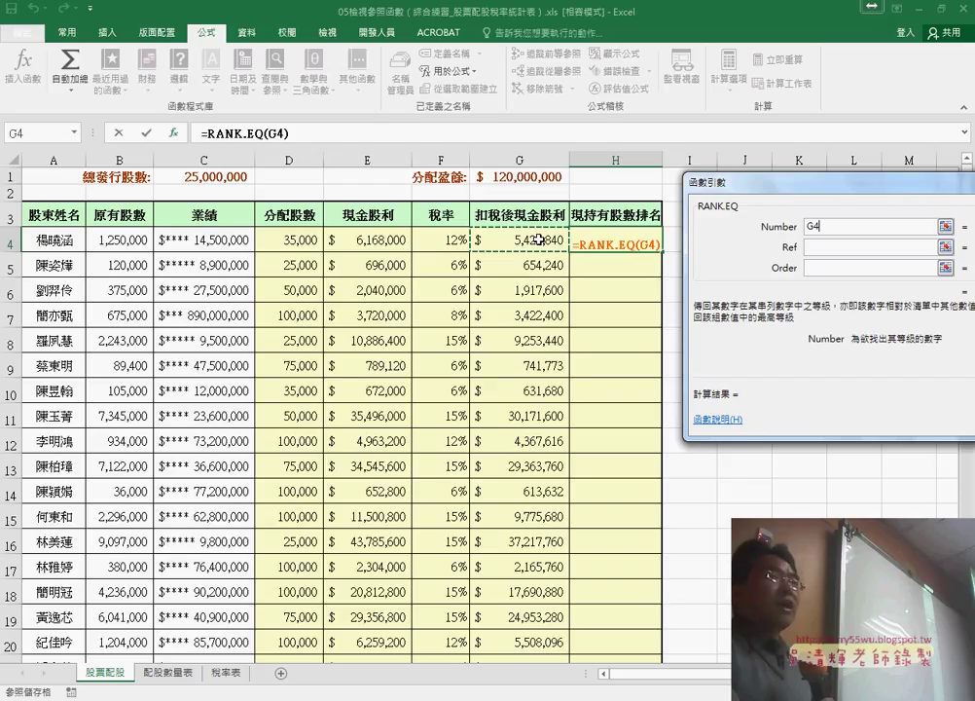
click(870, 251)
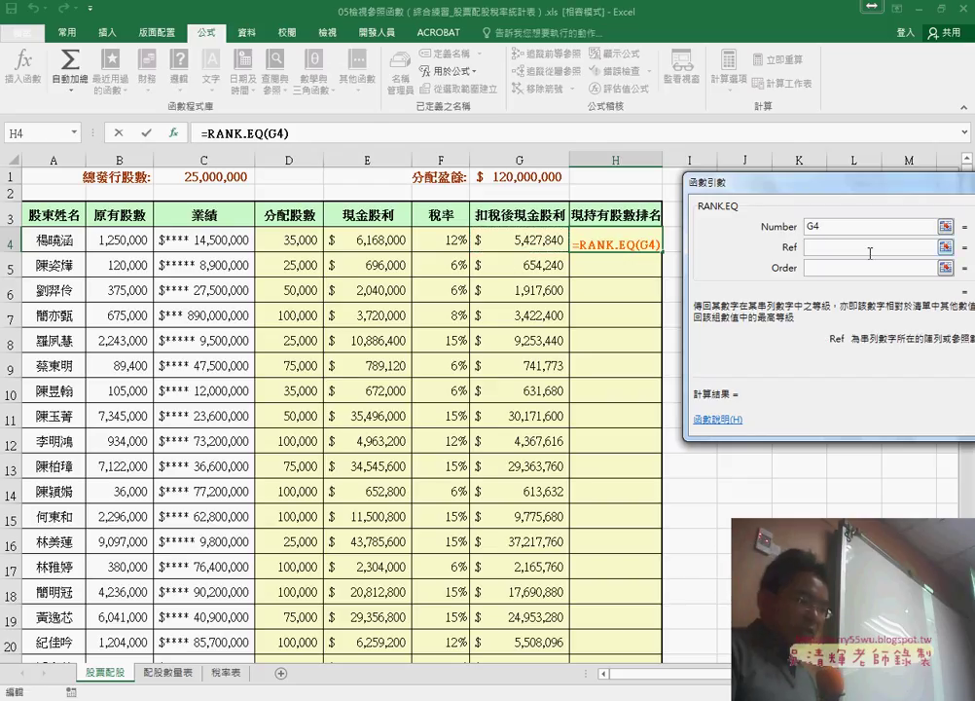
key(F3)
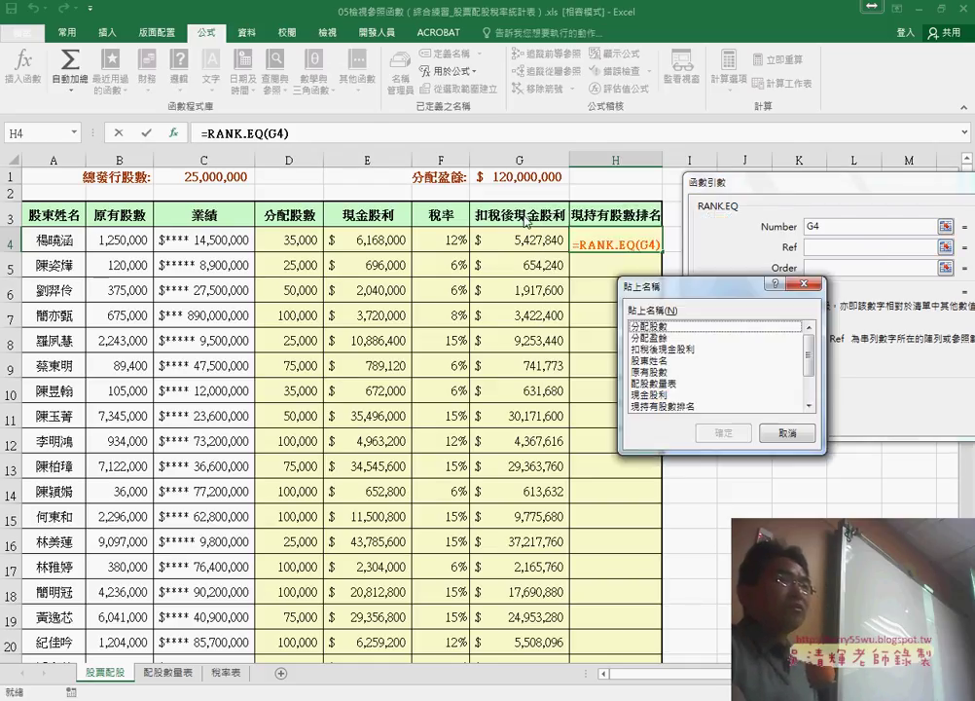
click(676, 349)
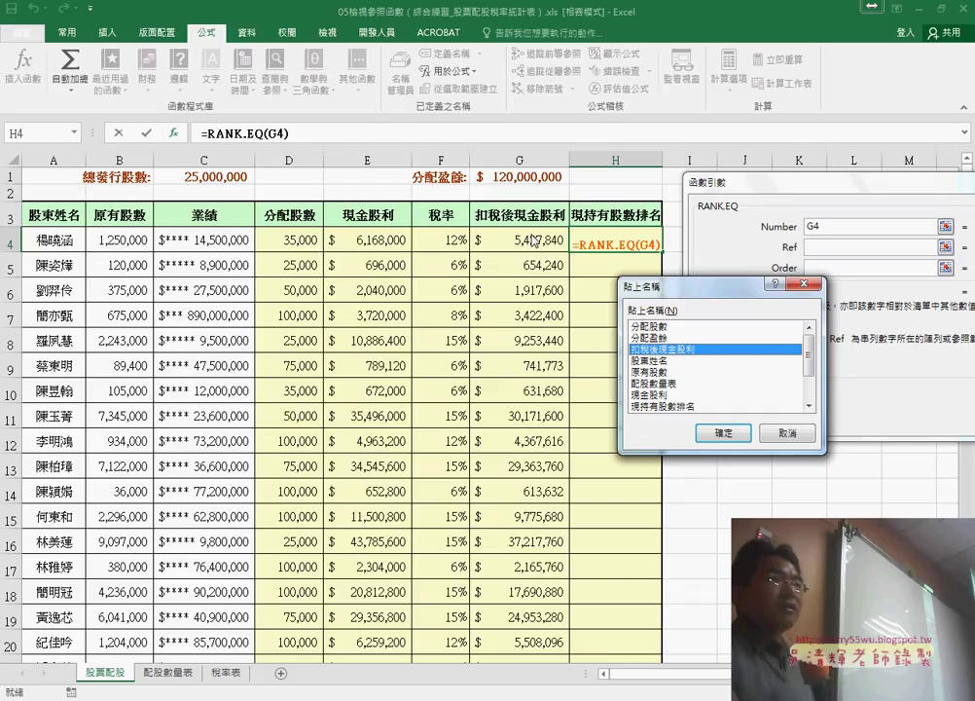
click(723, 432)
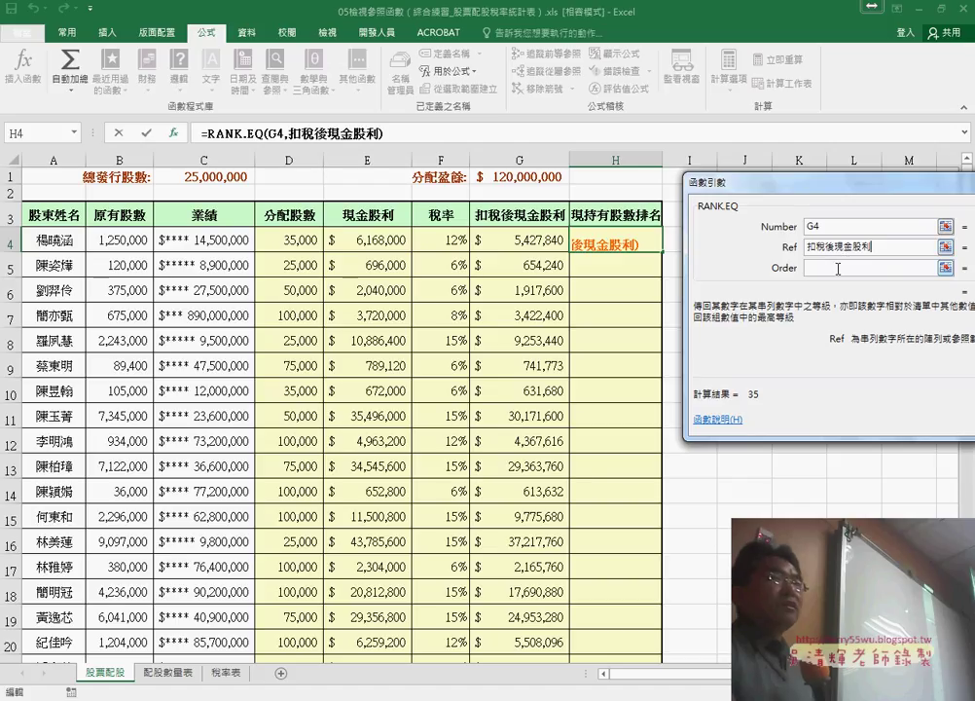
click(838, 269)
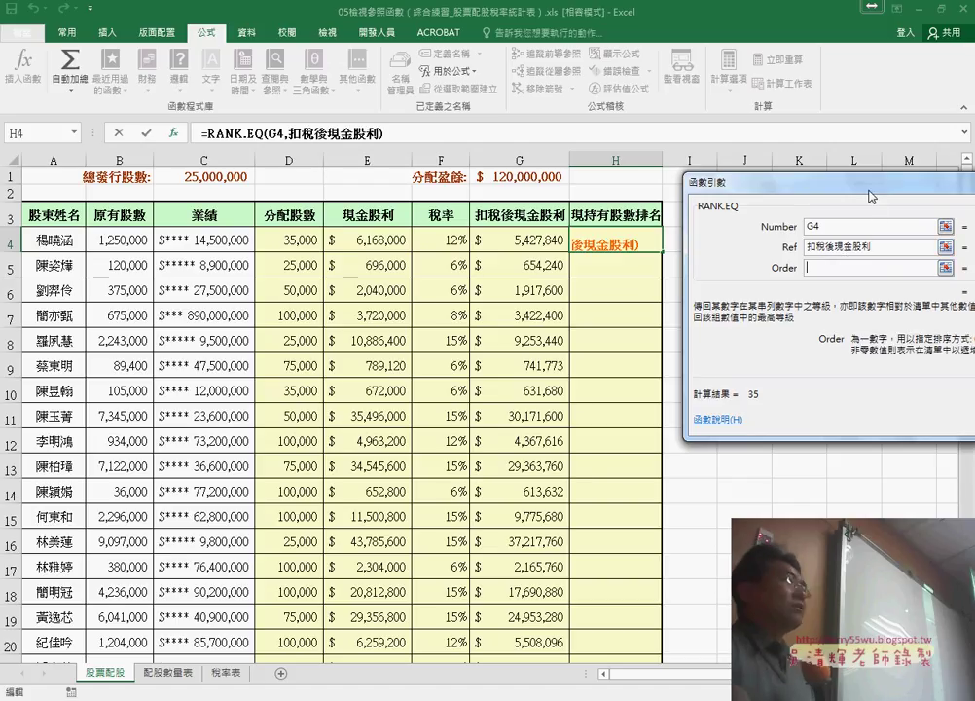
drag(869, 196, 614, 254)
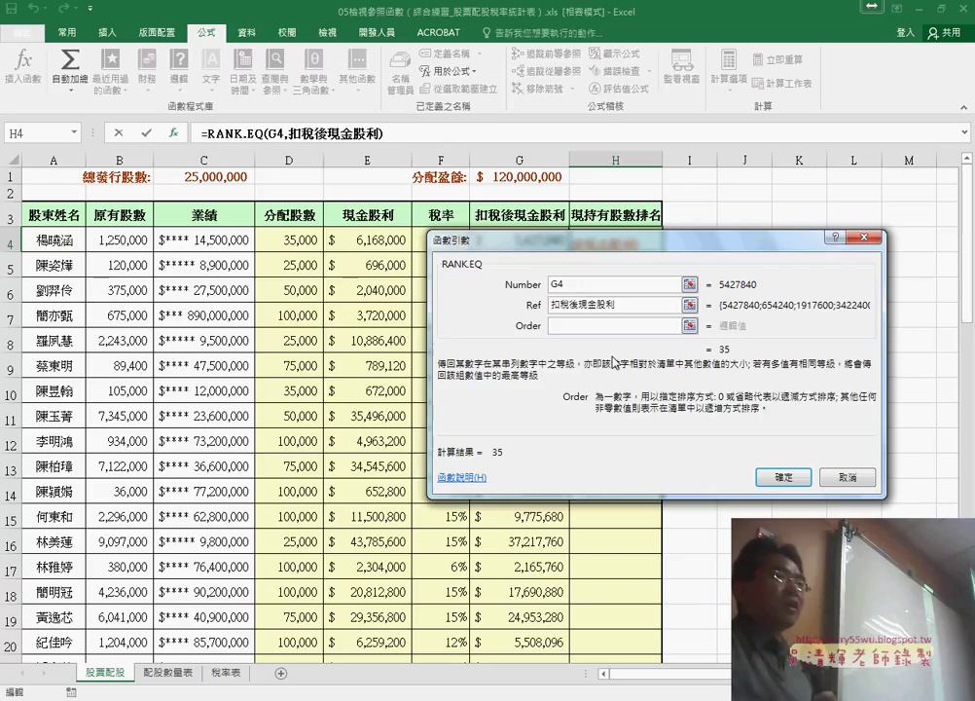
click(760, 479)
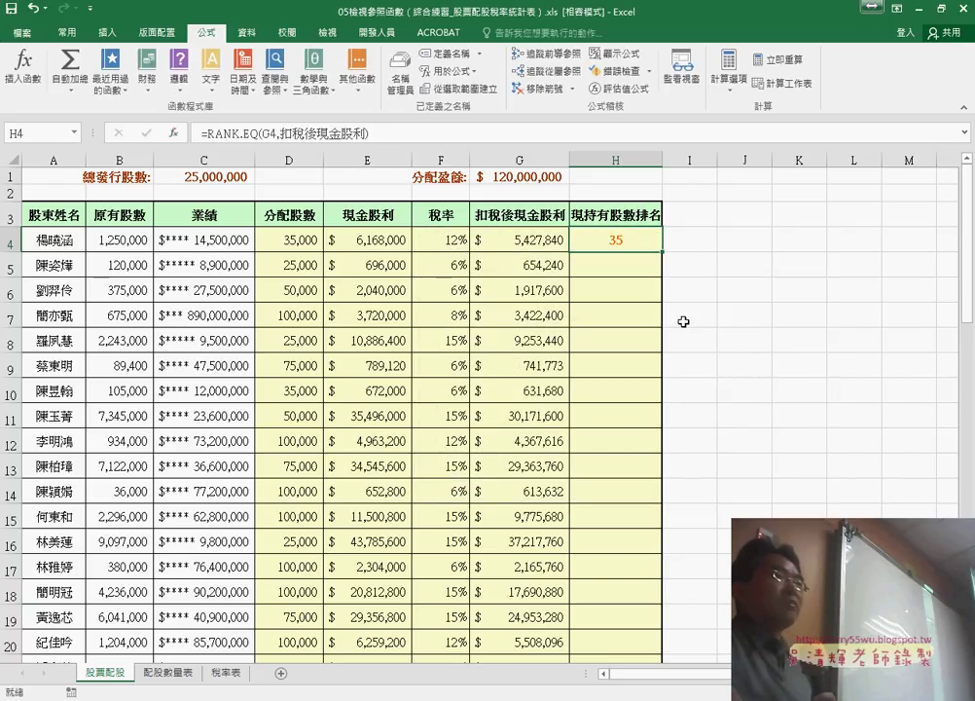
- Copy the RANK.EQ formula from H4 down to H16, then review the formulas in D4, E4, G4 and H4
double_click(663, 252)
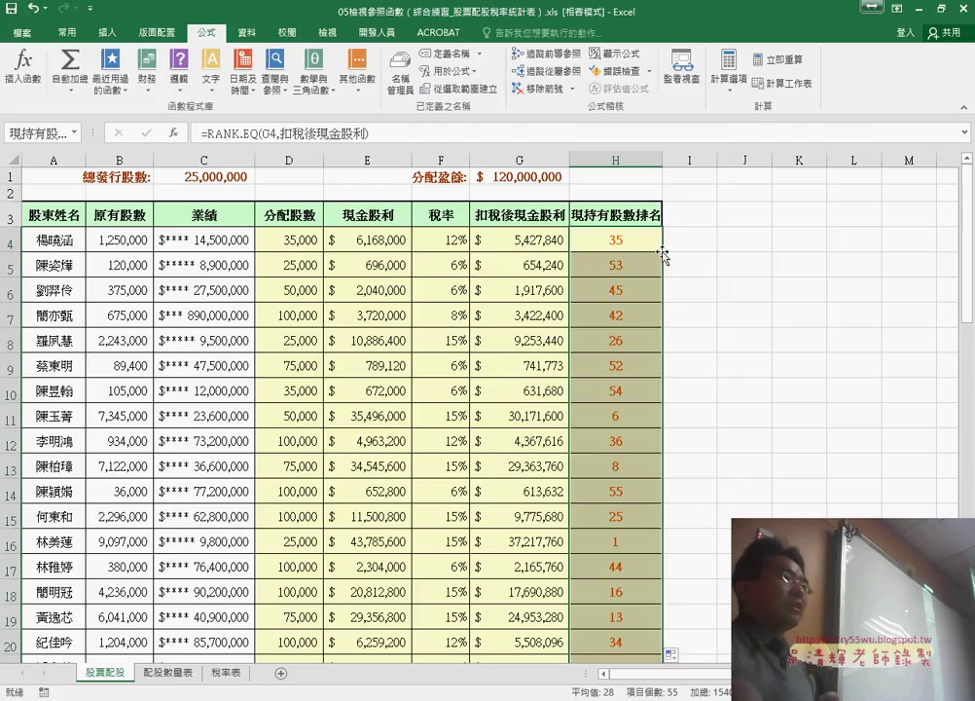
click(277, 240)
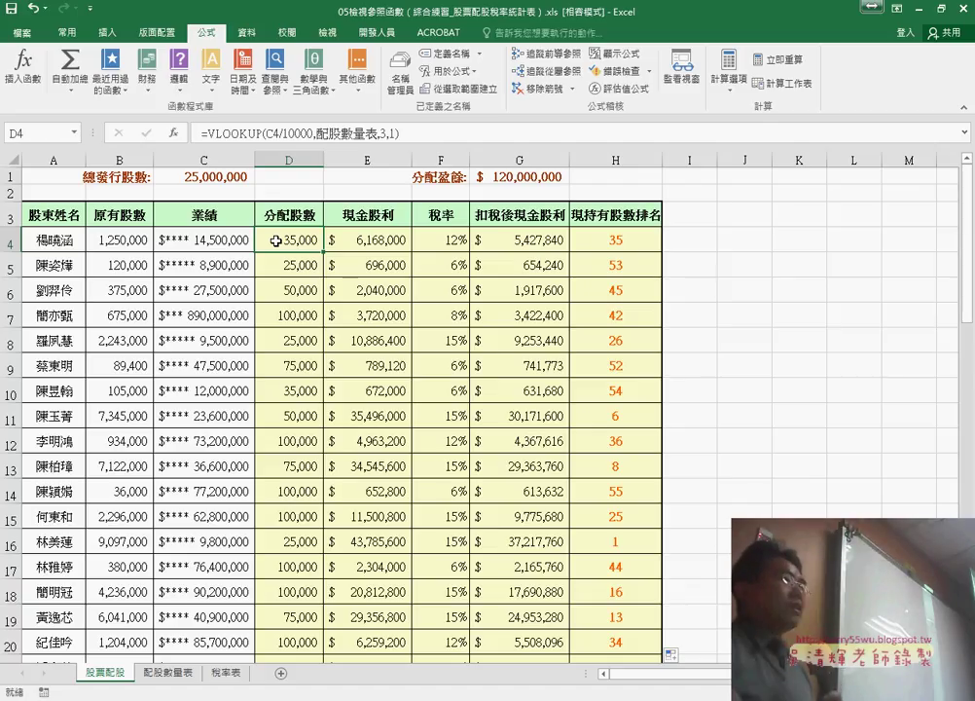
click(363, 244)
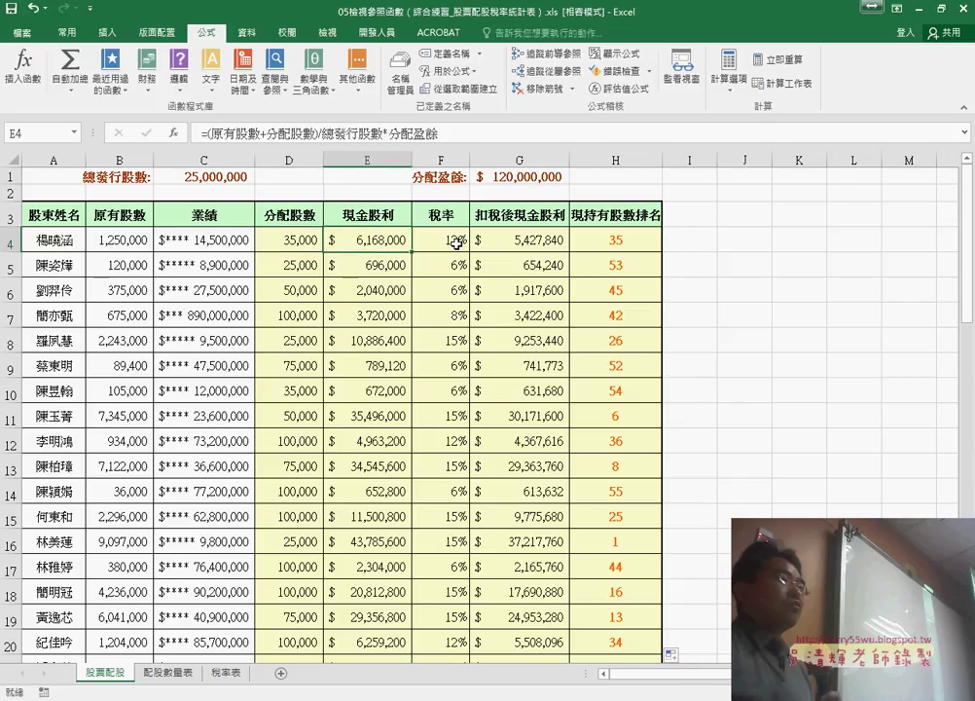
click(553, 240)
click(605, 239)
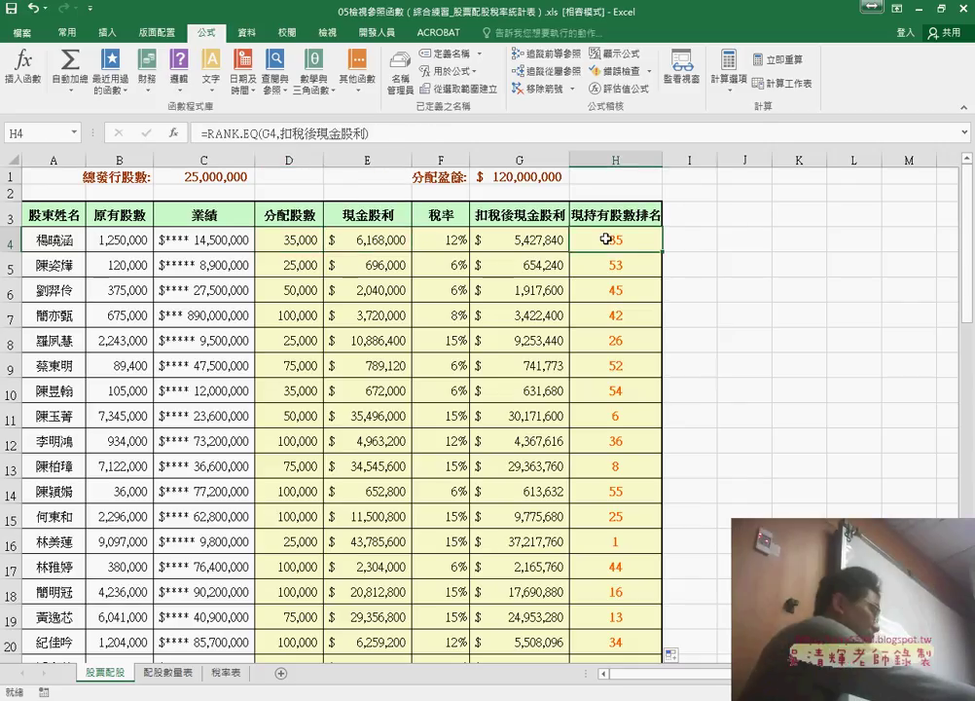